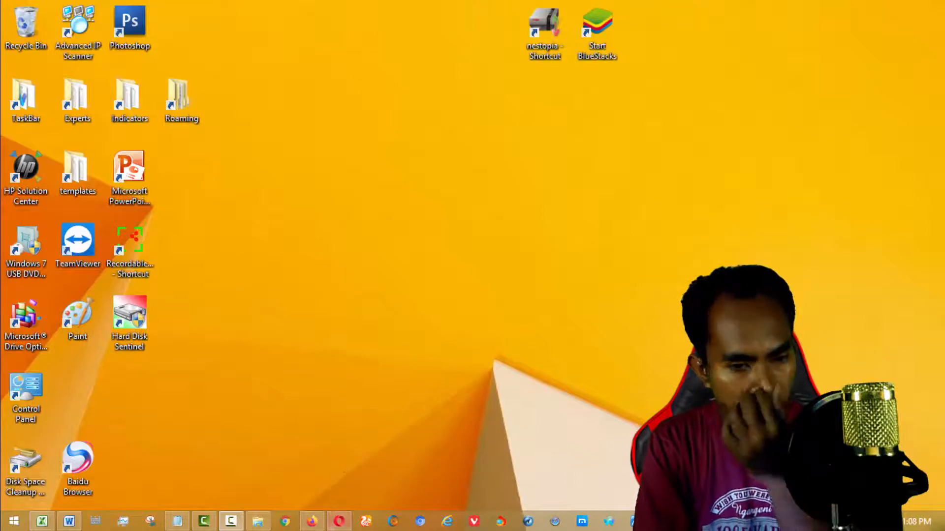
- Switch to Opera with the Gmail inbox and check which Google account is signed in
click(339, 521)
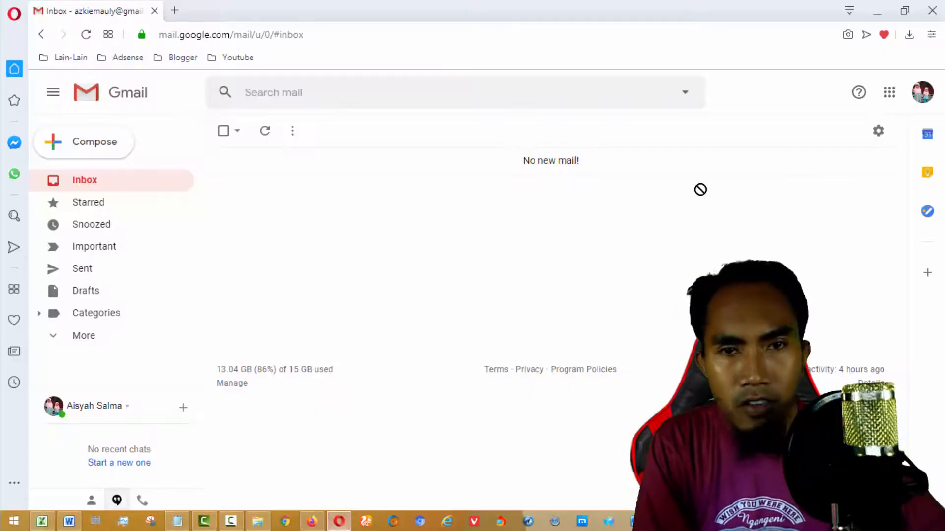
click(923, 93)
click(920, 102)
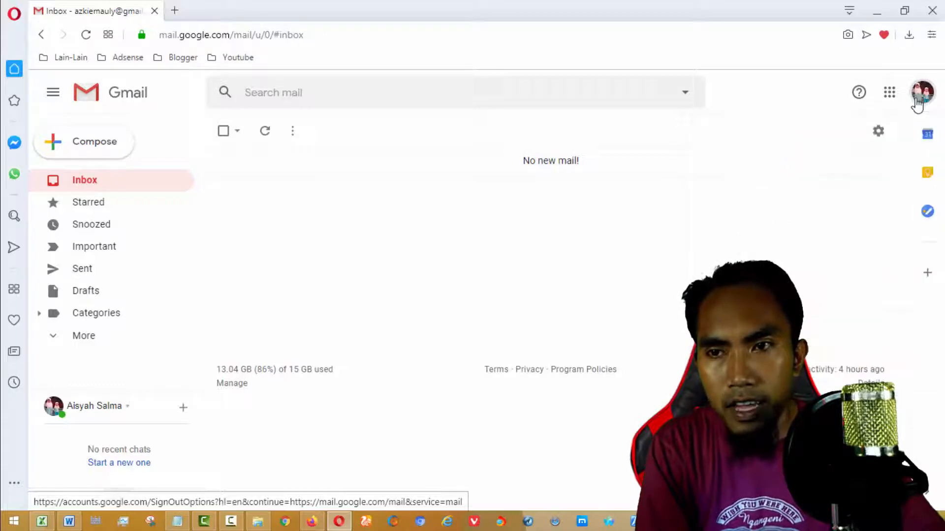
click(175, 11)
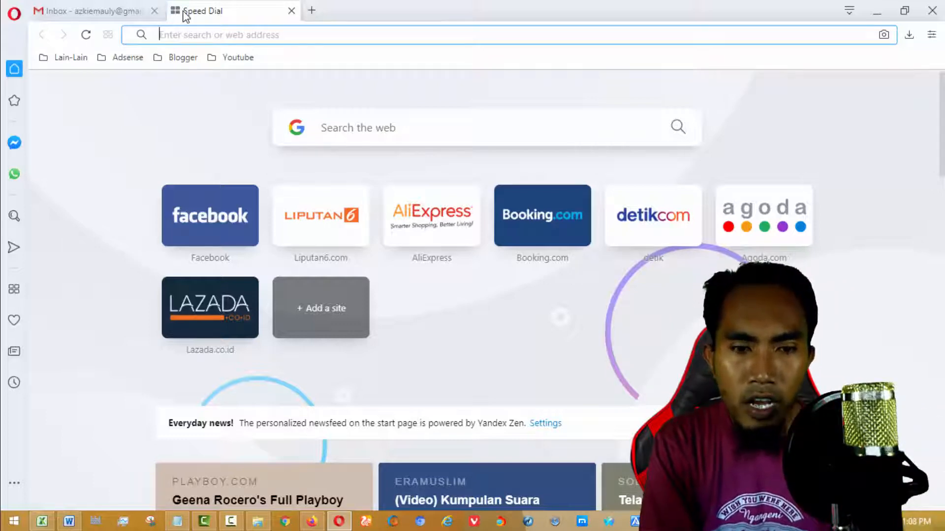
click(101, 9)
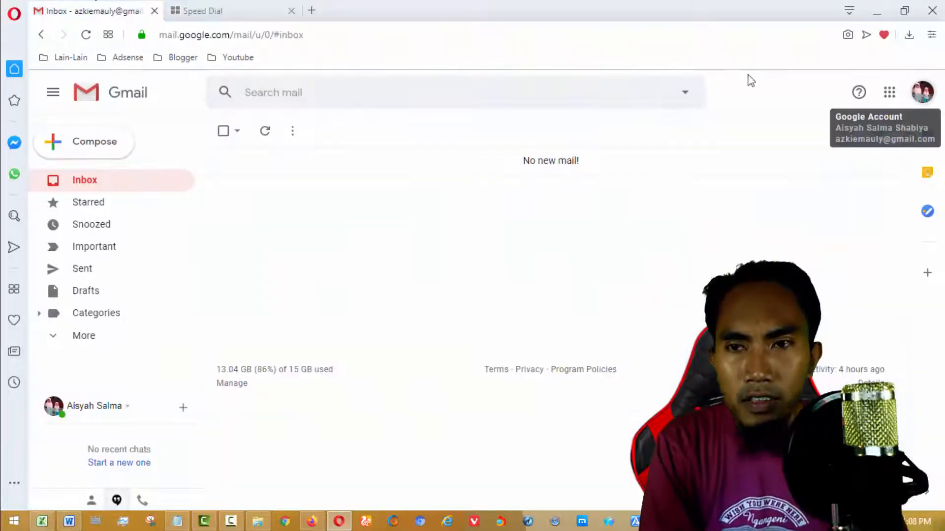
click(258, 6)
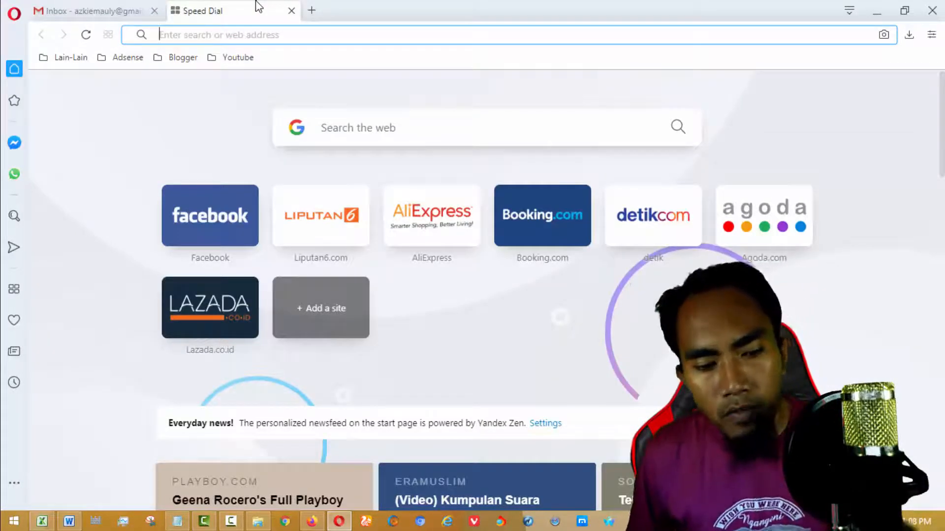
text(https://docs.google.com/forms)
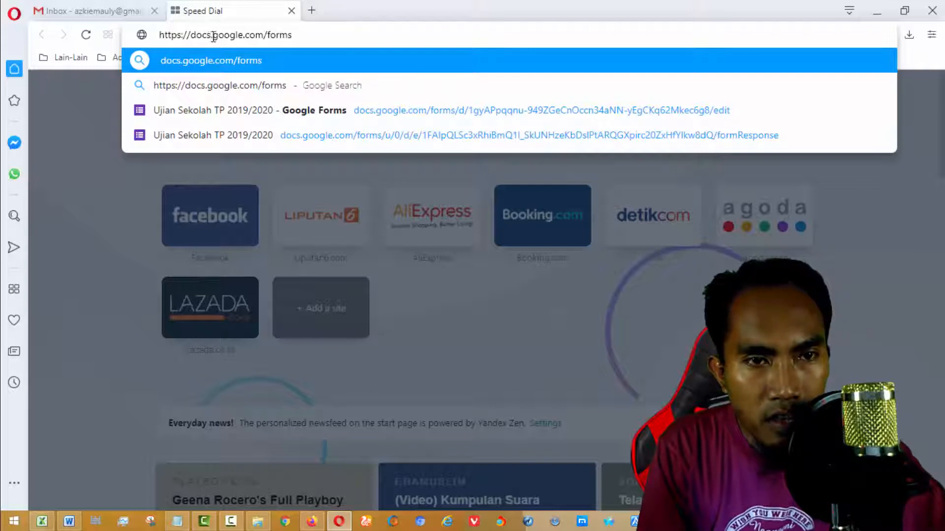
drag(312, 34, 142, 35)
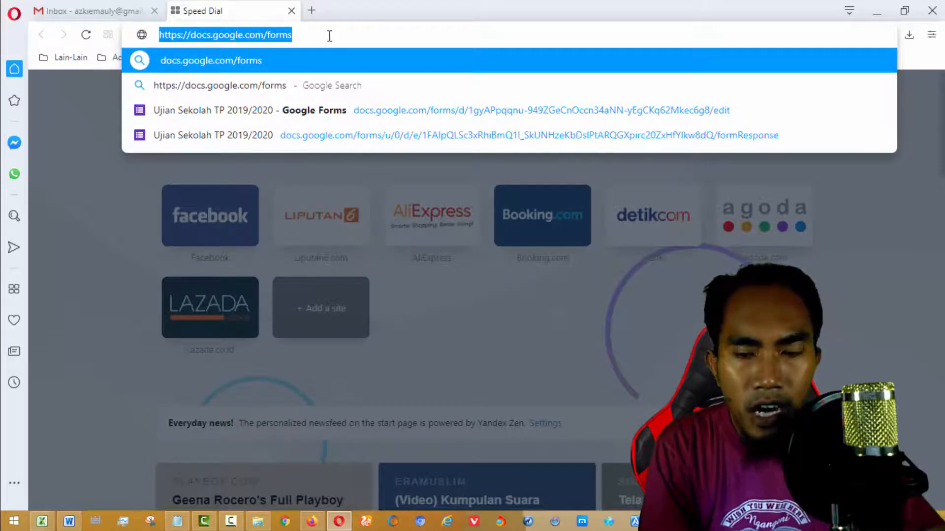
key(Return)
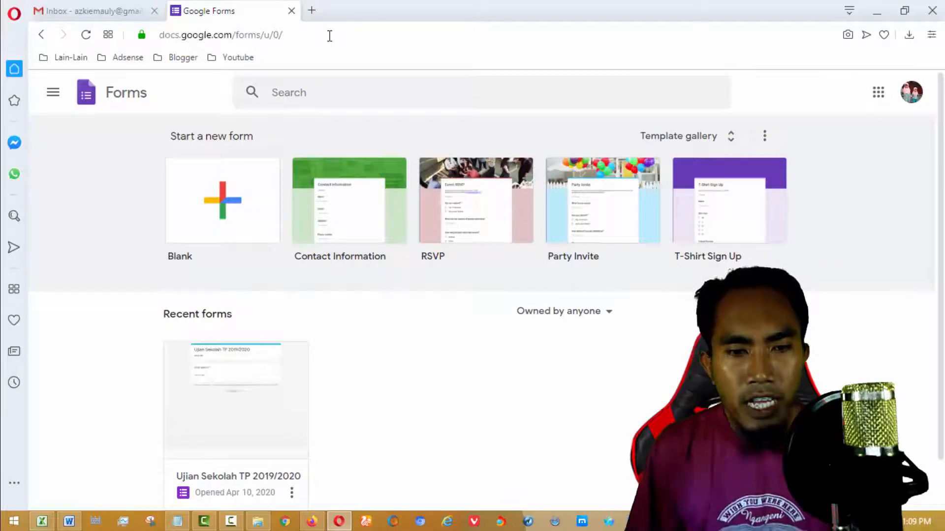
- Remove the recent form "Ujian Sekolah TP 2019/2020" from the forms list
scroll(907, 319, down, 1)
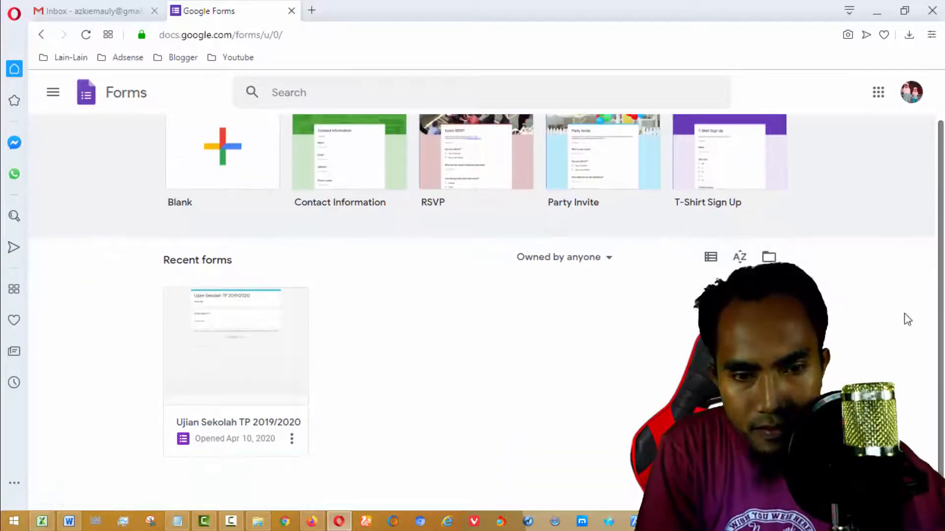
click(292, 447)
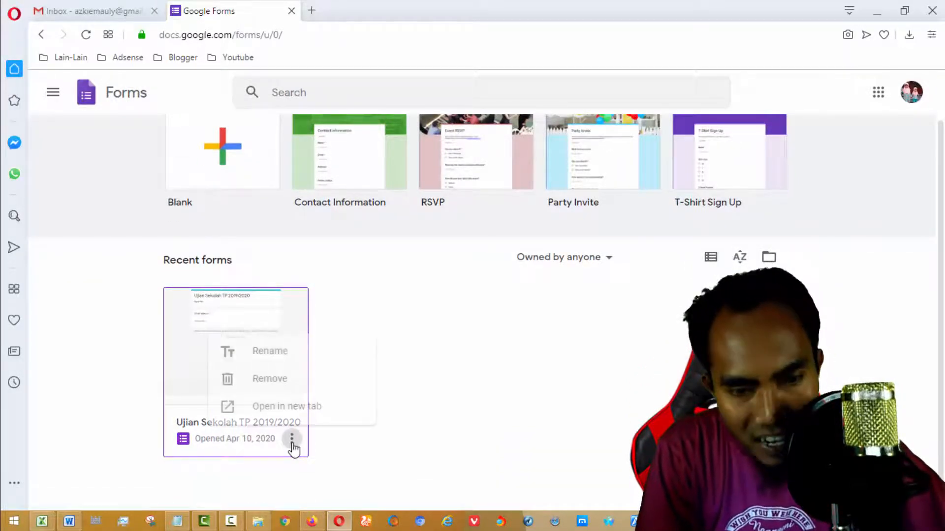
click(295, 382)
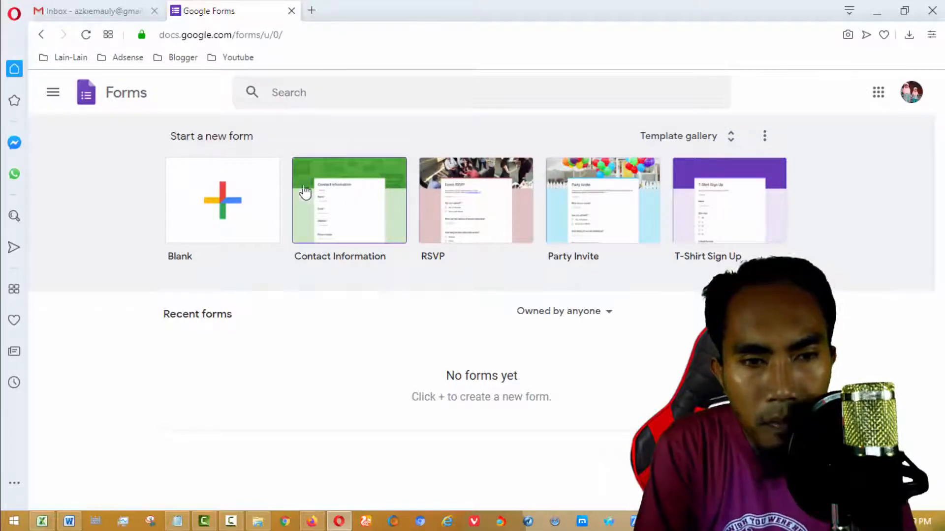
- Create a new blank form and dismiss the tip about speeding up form creation
click(216, 204)
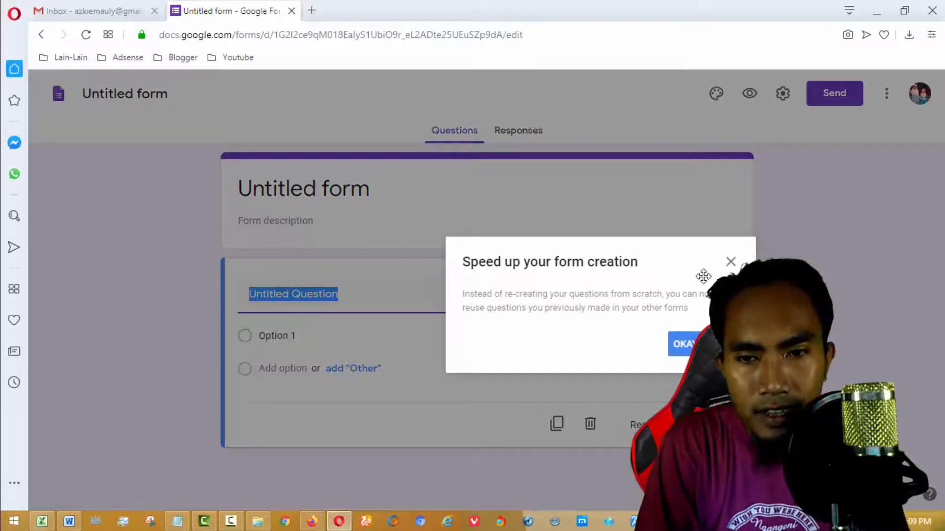
click(731, 264)
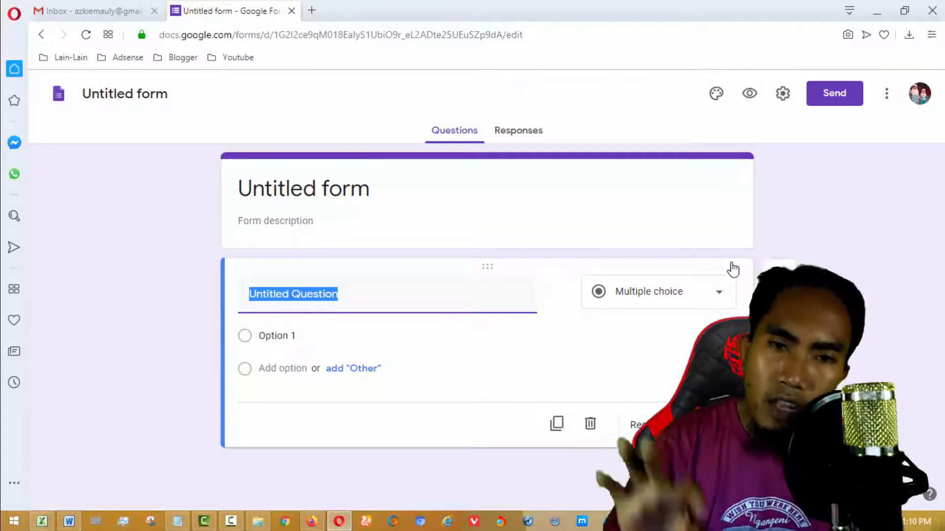
- Review the form's General, Presentation and Quizzes settings
click(782, 96)
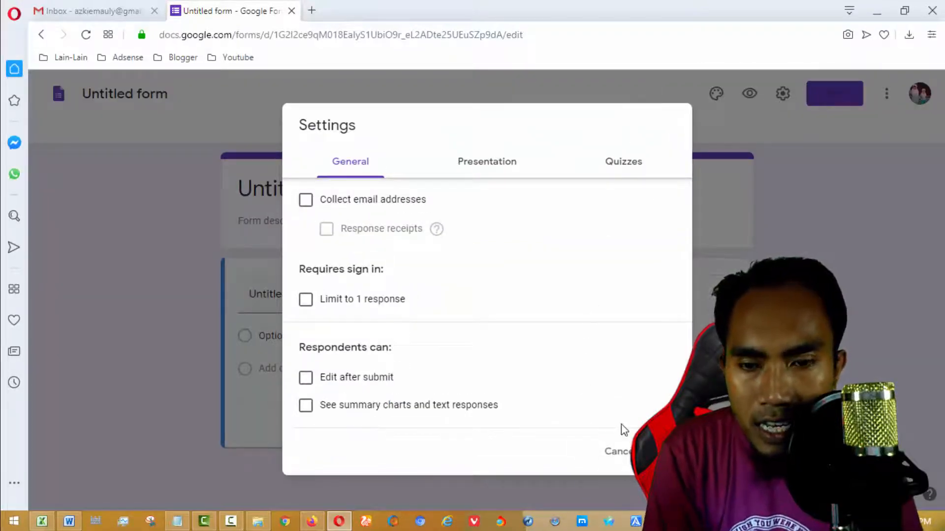
click(618, 451)
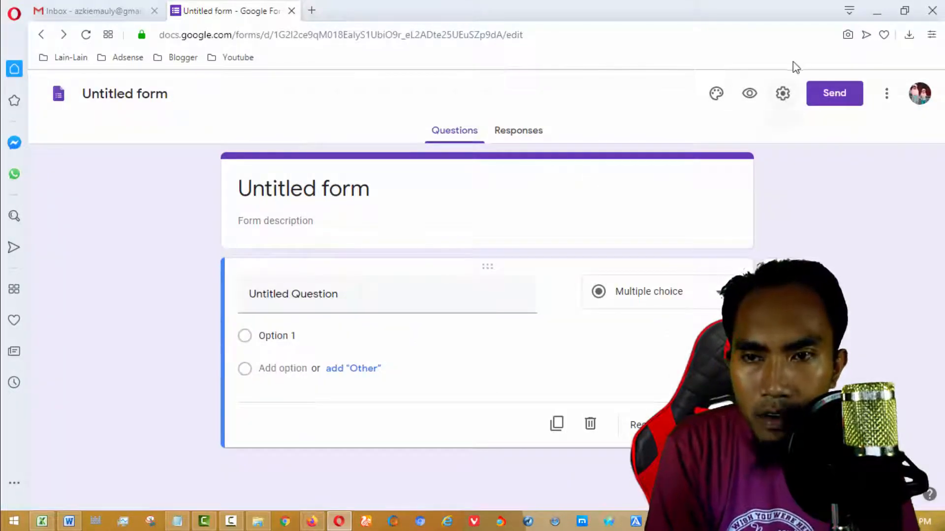
click(780, 99)
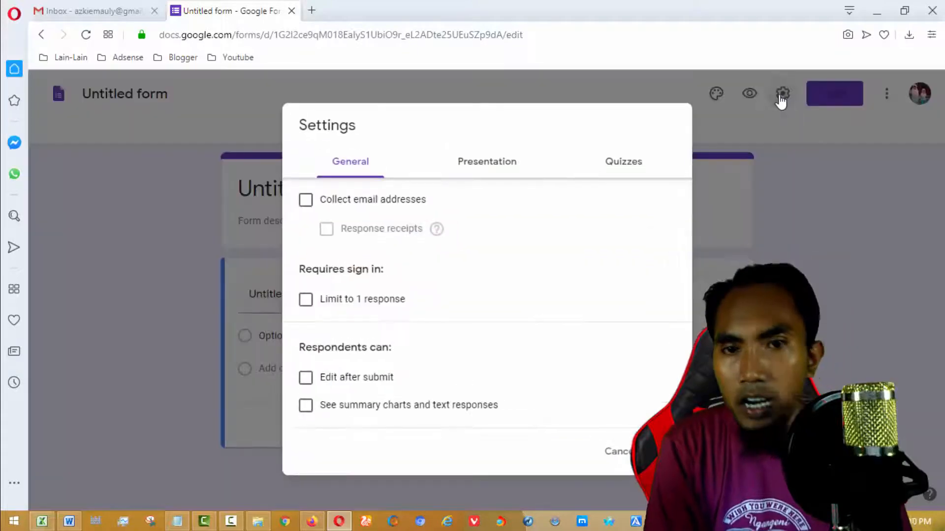
click(625, 173)
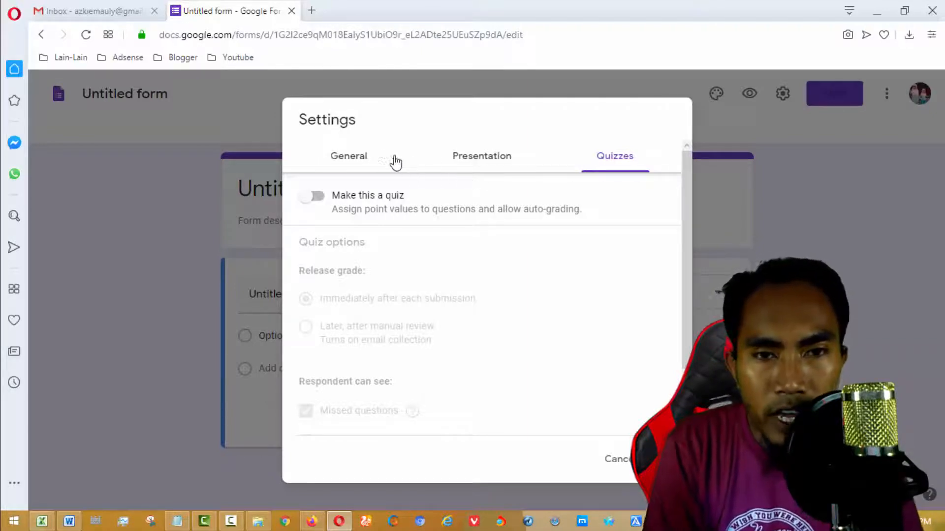
click(359, 157)
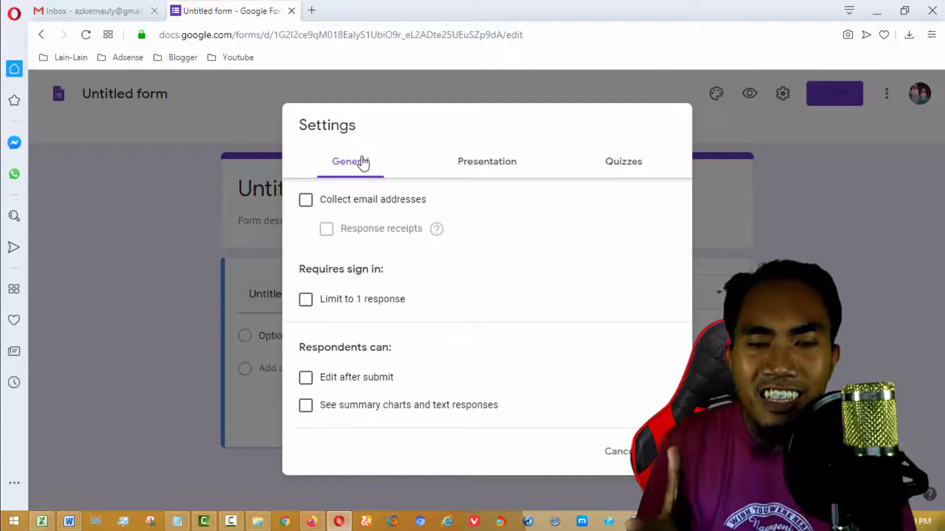
click(494, 161)
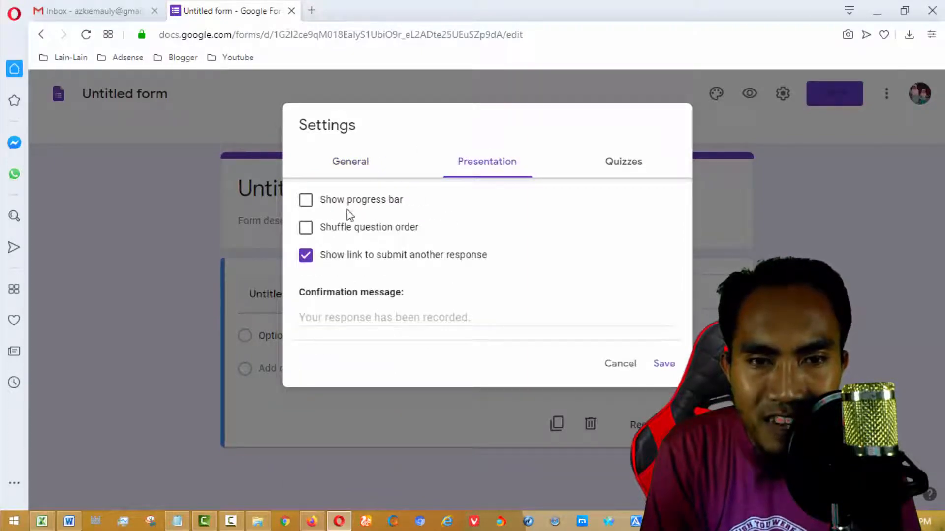
click(346, 165)
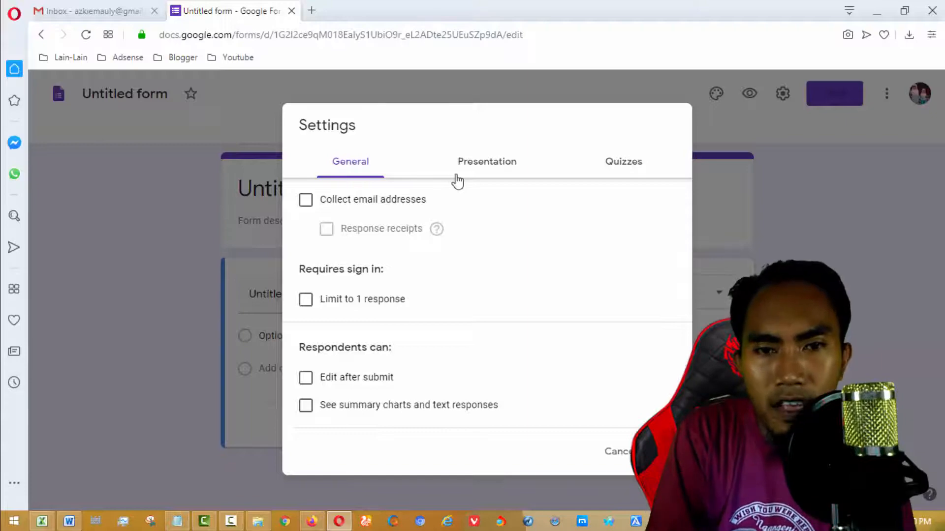
click(475, 175)
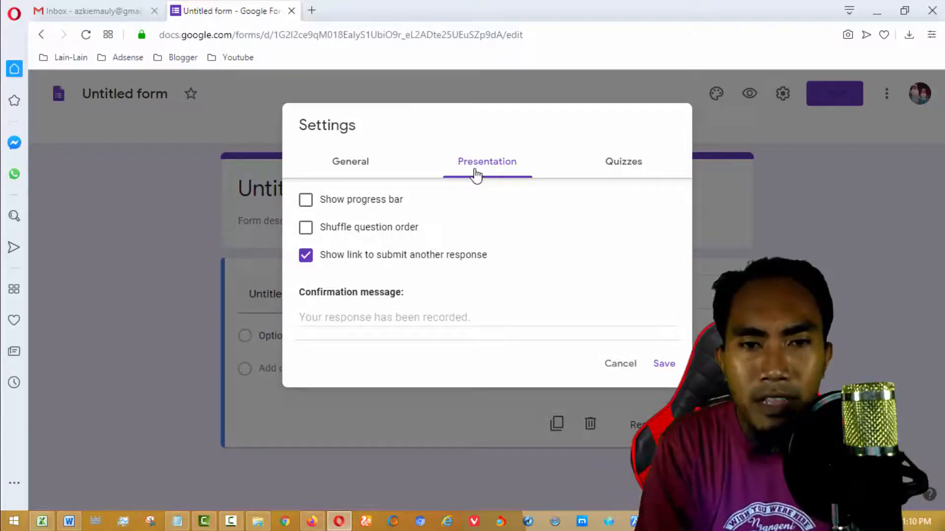
click(348, 165)
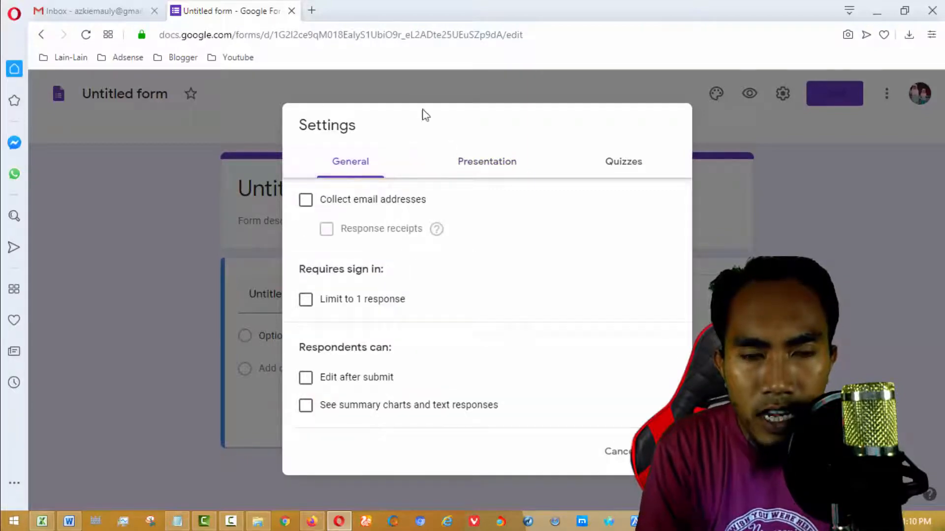
click(630, 165)
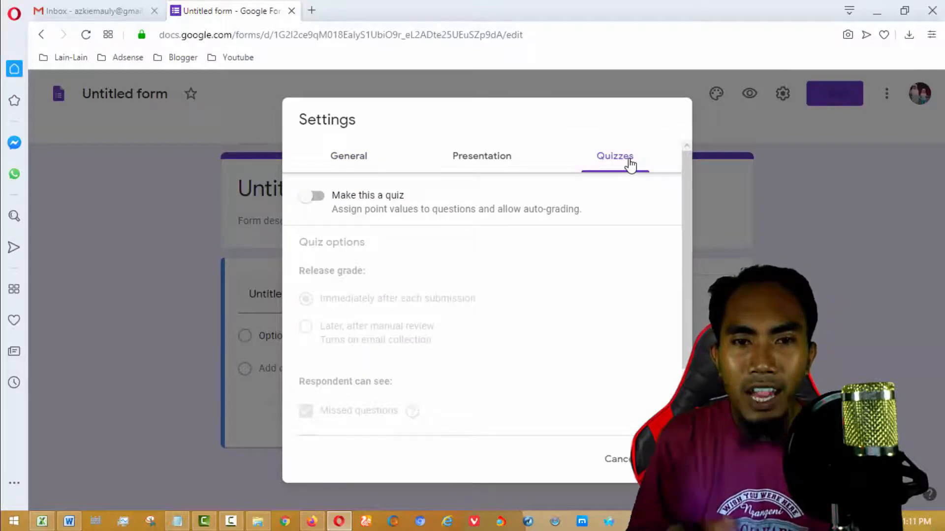
- Try turning the "Make this a quiz" option on and off, and leave the form settings without saving
click(320, 198)
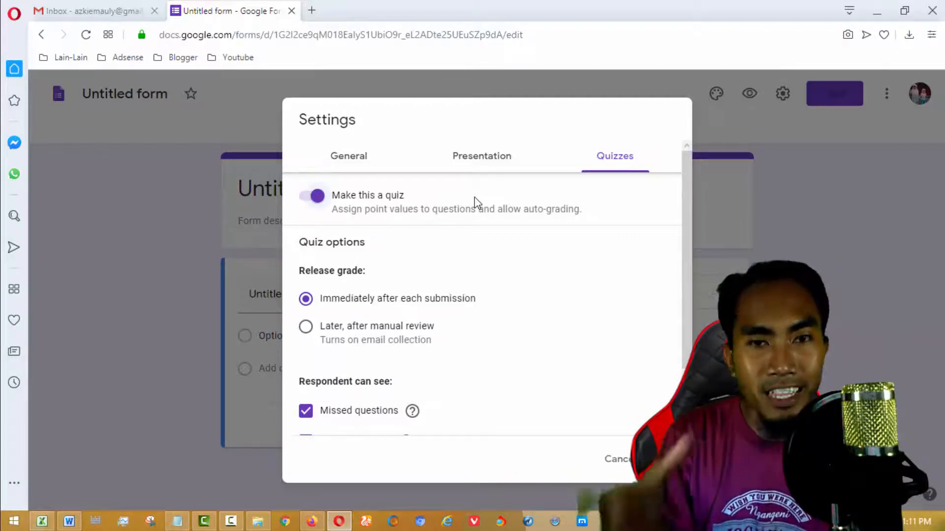
click(305, 196)
click(349, 156)
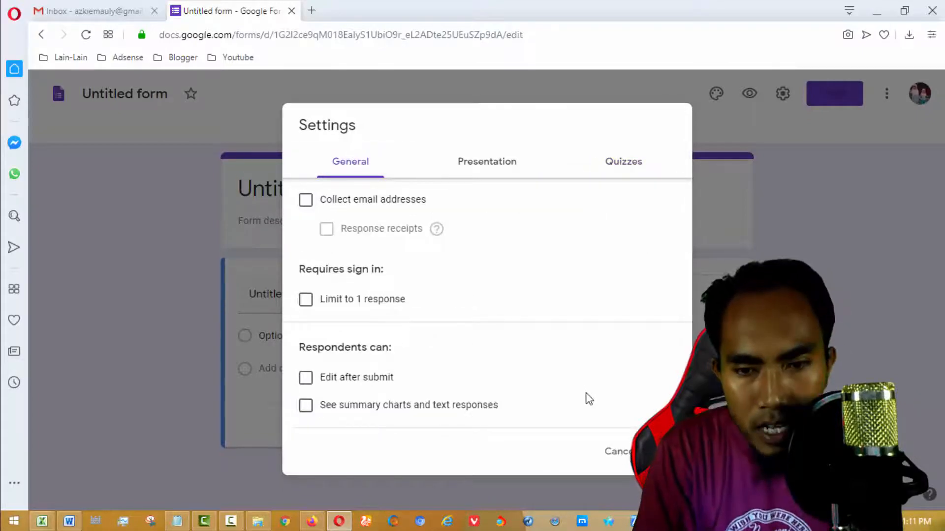
click(619, 453)
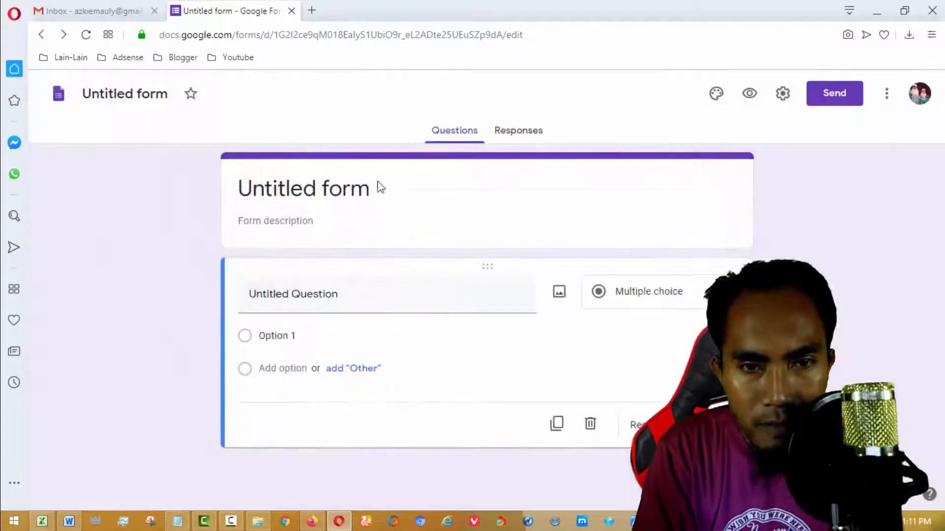
click(783, 94)
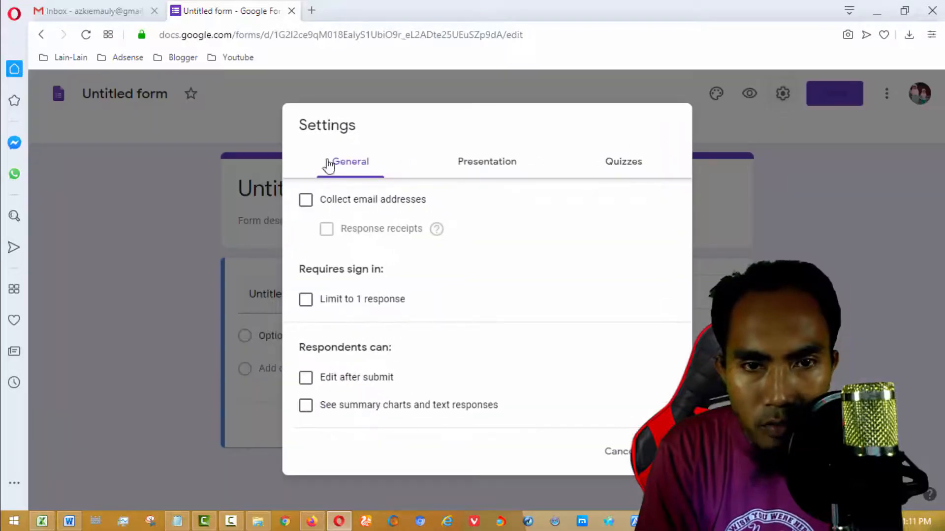
click(618, 453)
- Replace the untitled question's text with "Siapa" followed by a person's first name, keeping it multiple choice
click(348, 302)
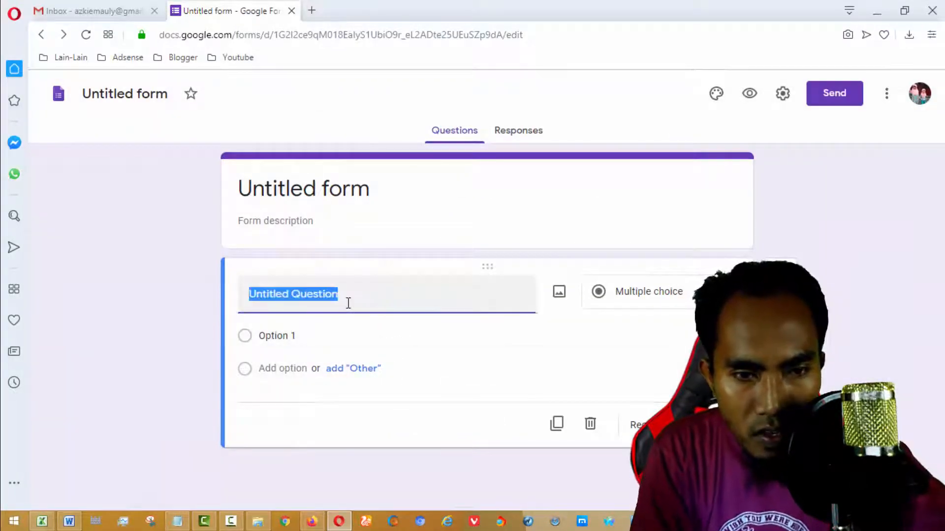
text(Sia)
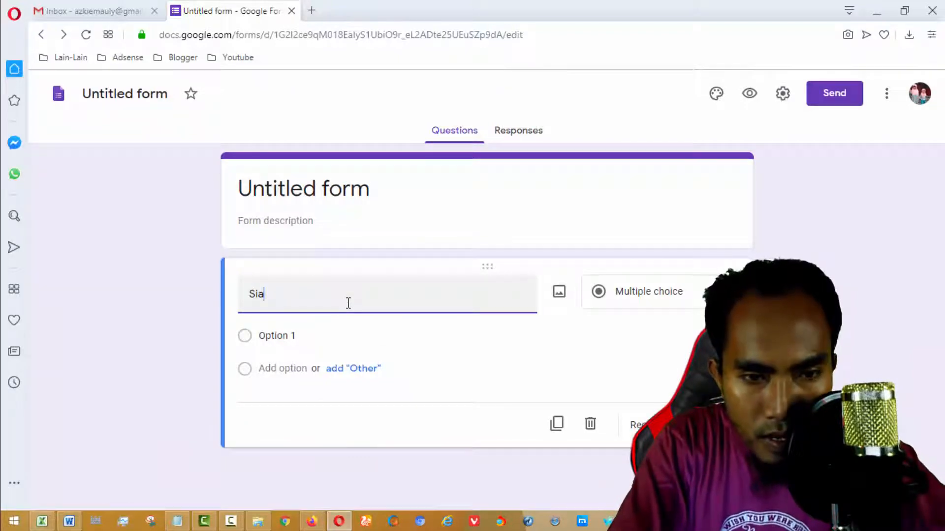
key(BackSpace)
key(BackSpace)
key(BackSpace)
text(a)
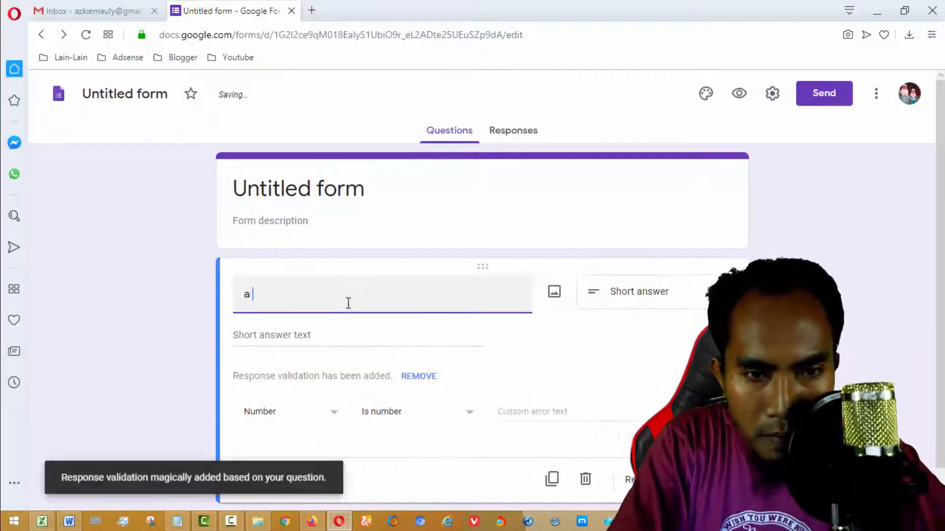
key(BackSpace)
key(BackSpace)
text(Siapa)
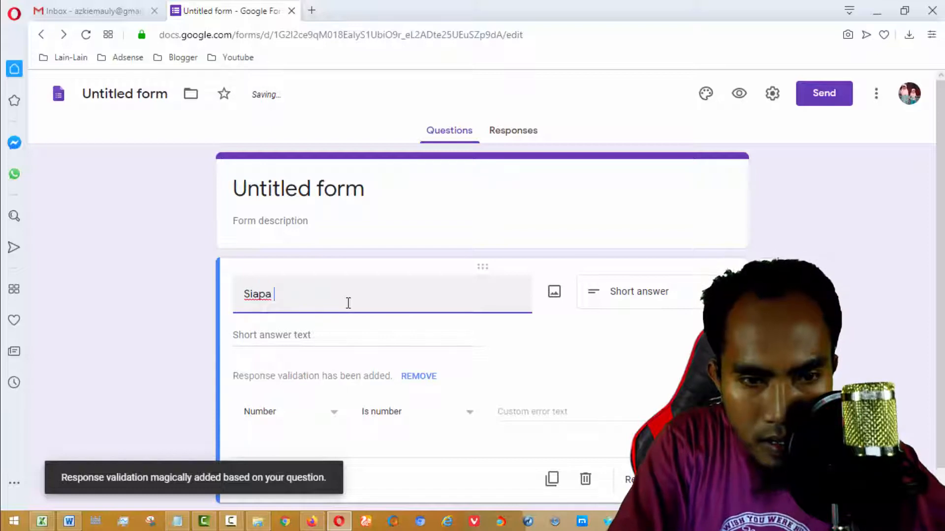
text( Dimas)
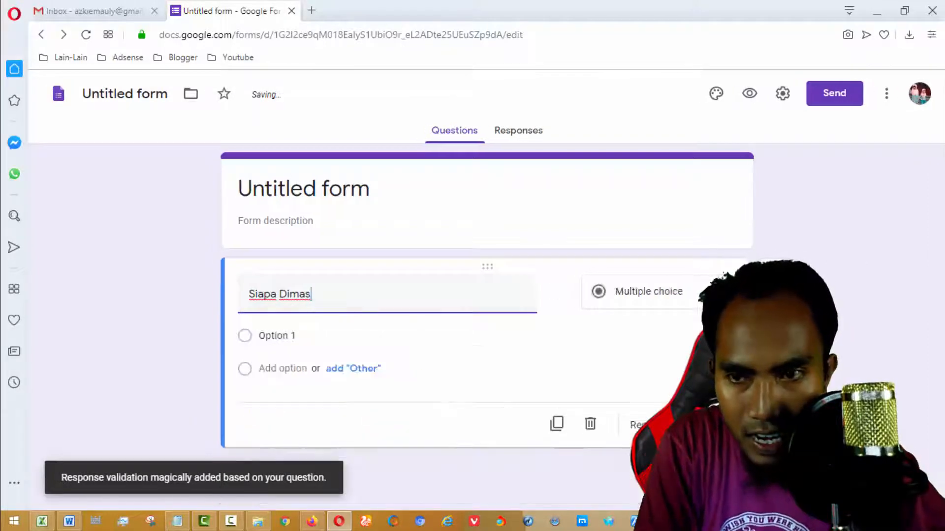
click(713, 330)
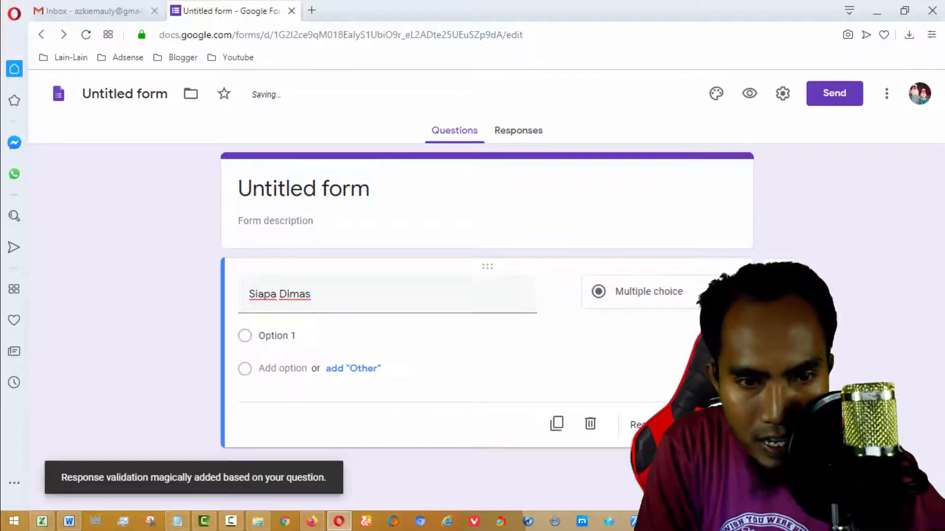
- Replace the first answer option's text with "Orang Ganteng"
click(289, 342)
text(Or)
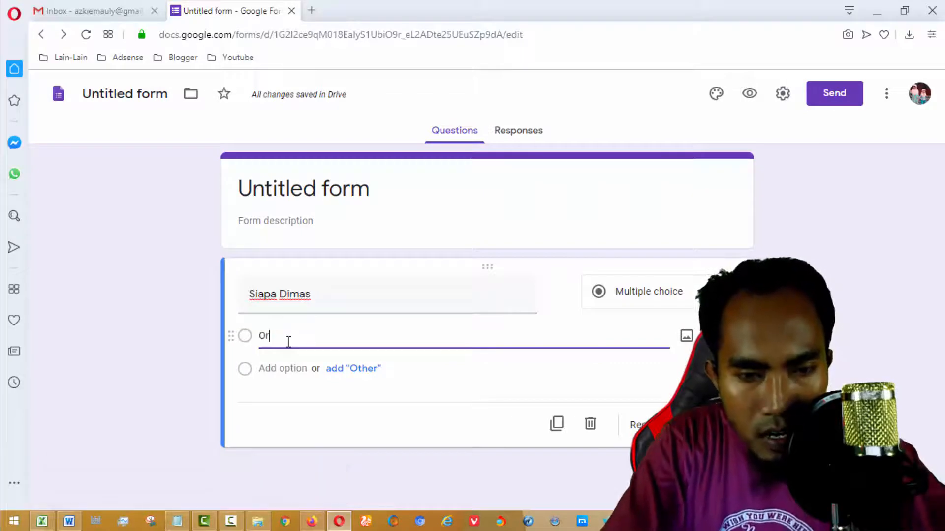
text(a)
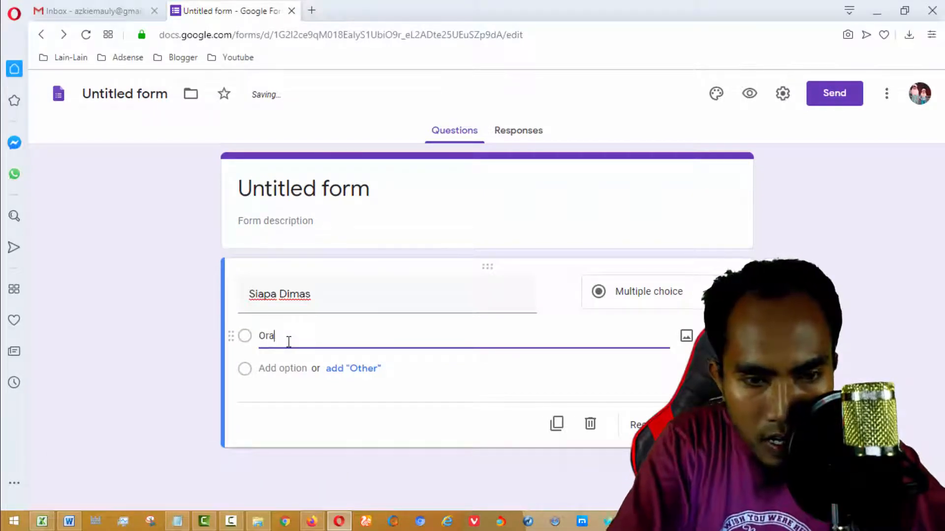
text(ng Gante)
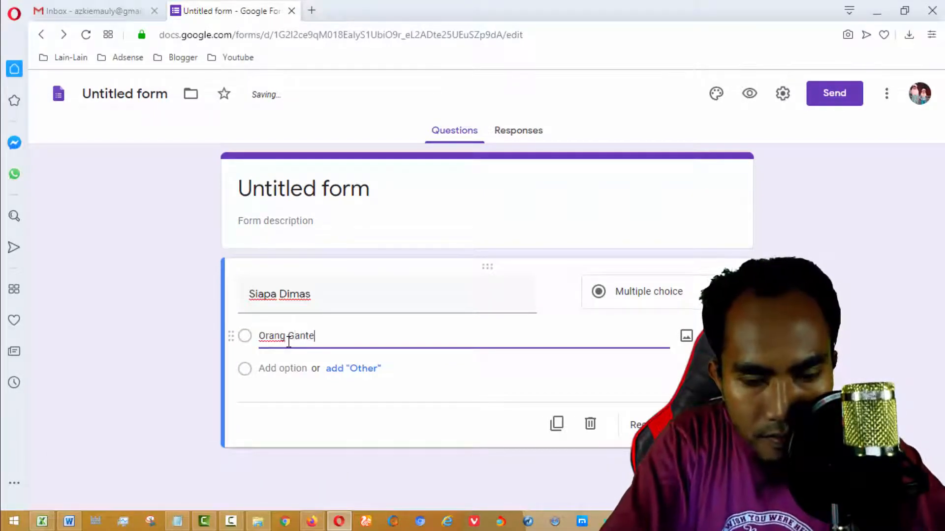
text(ng)
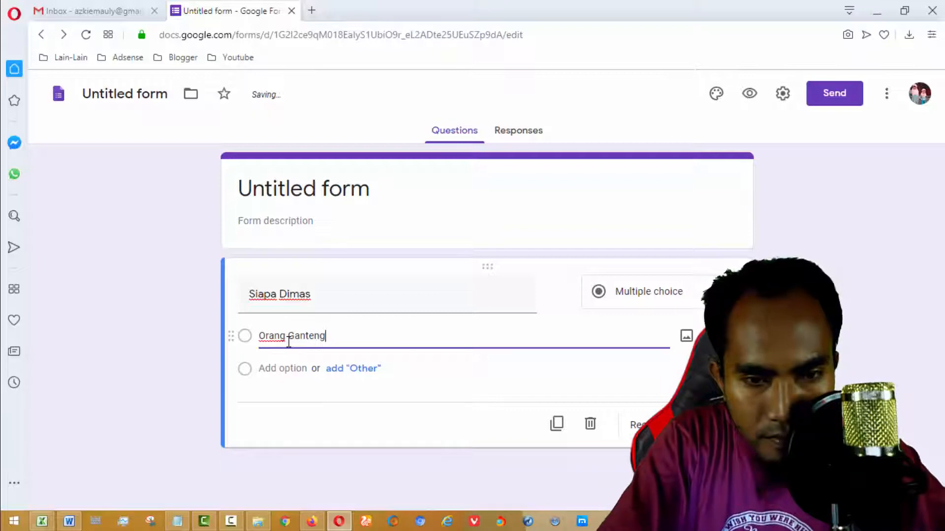
- Add an "Other" choice to the question, remove it and add it again
click(345, 377)
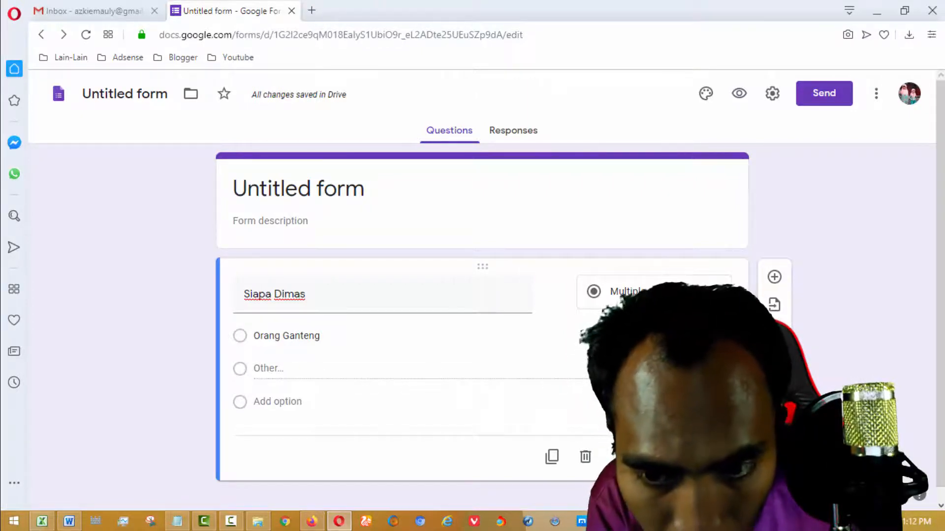
click(722, 369)
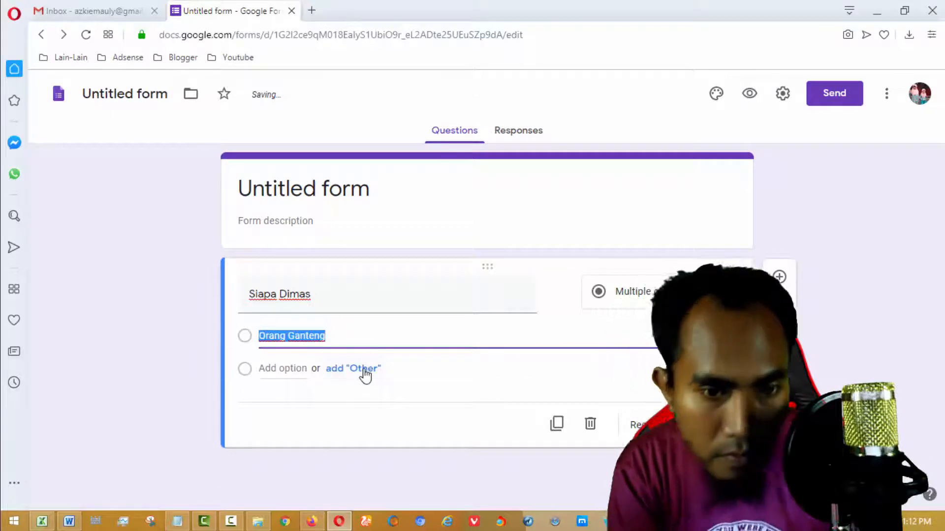
click(363, 373)
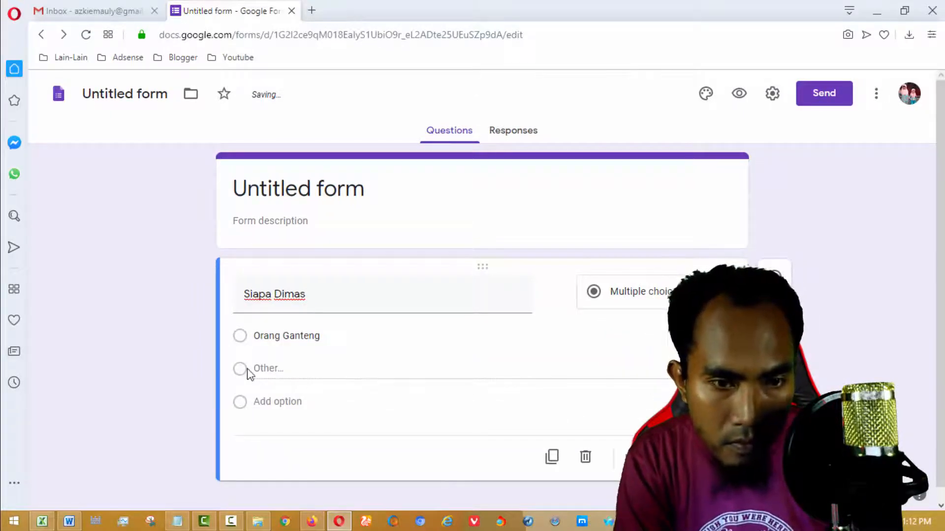
- Add "Orang Keren" as the second answer option and make the question required
click(260, 400)
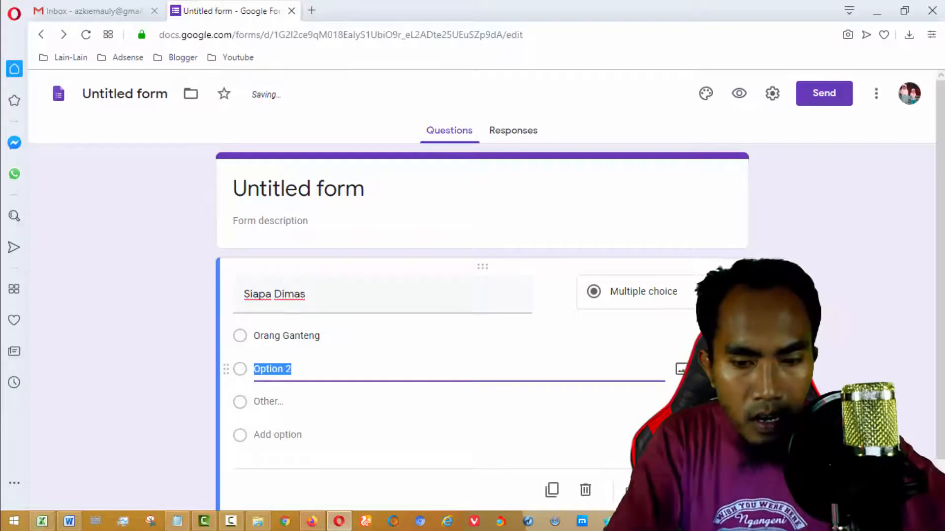
text(Orang)
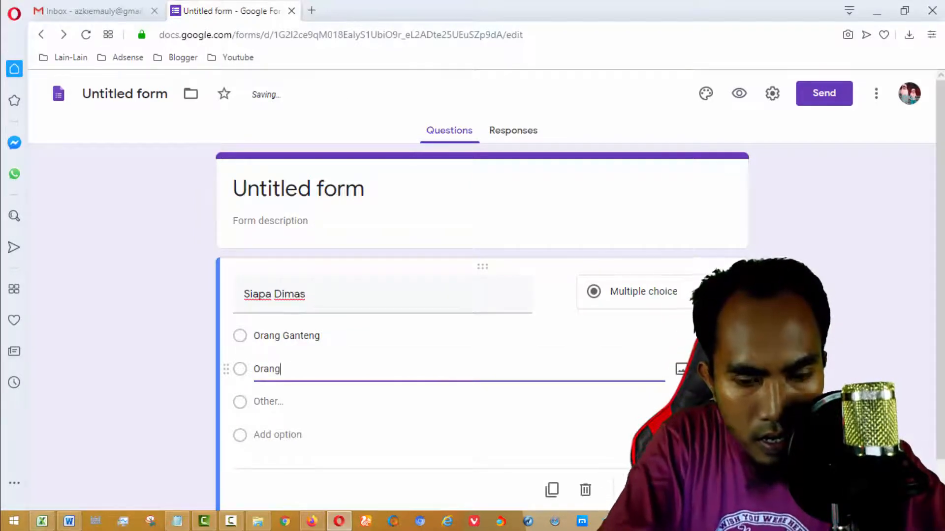
text( Keren)
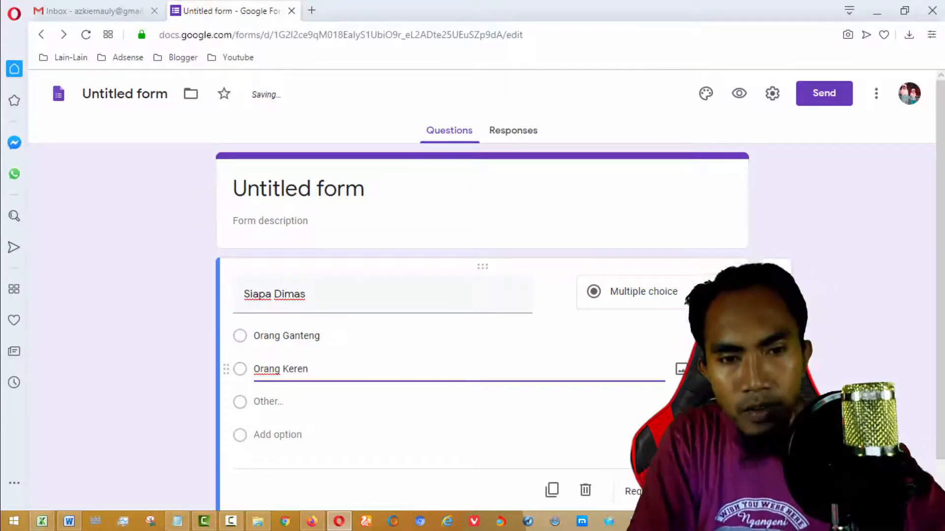
scroll(470, 437, down, 1)
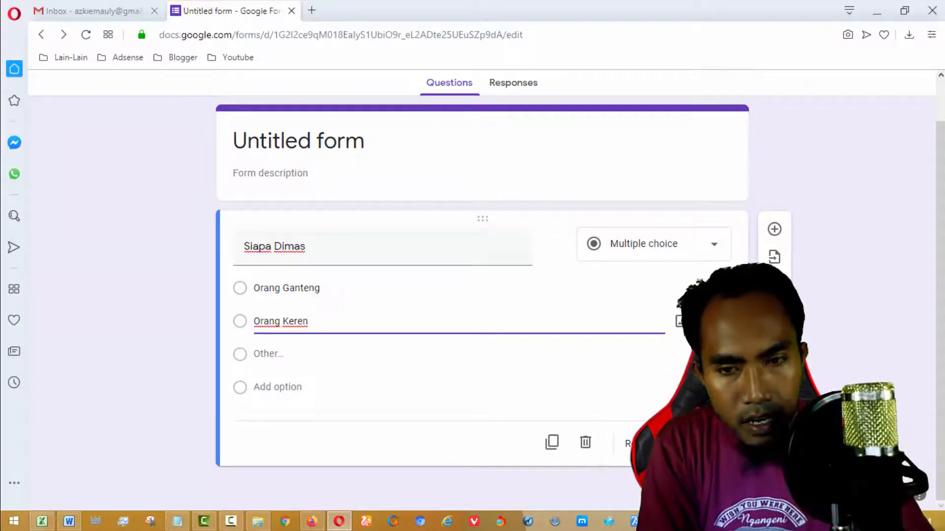
click(682, 443)
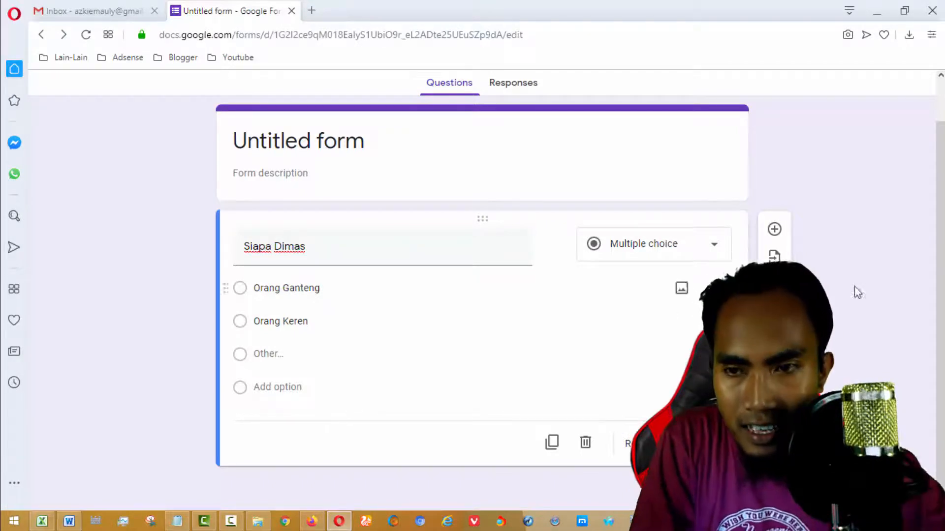
- Preview the form, submit a test response choosing "Orang Keren" and close the preview
scroll(939, 299, up, 1)
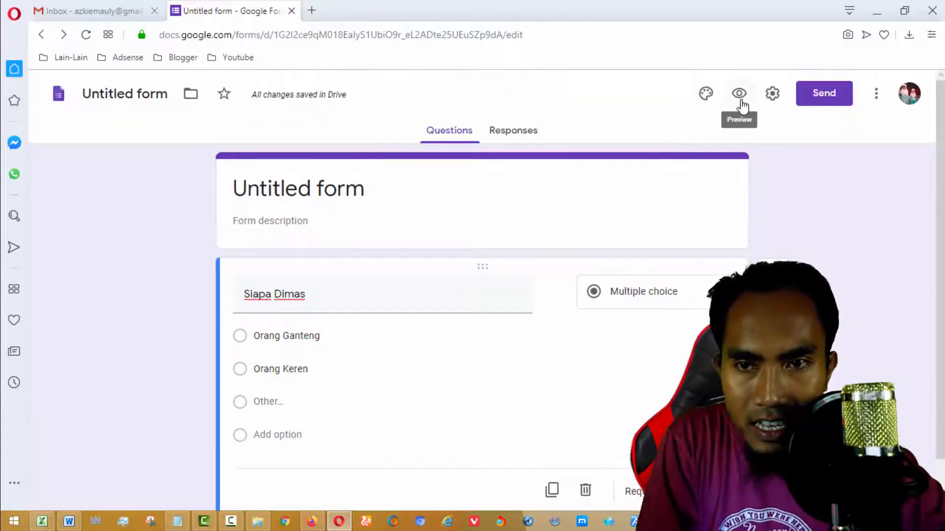
click(739, 94)
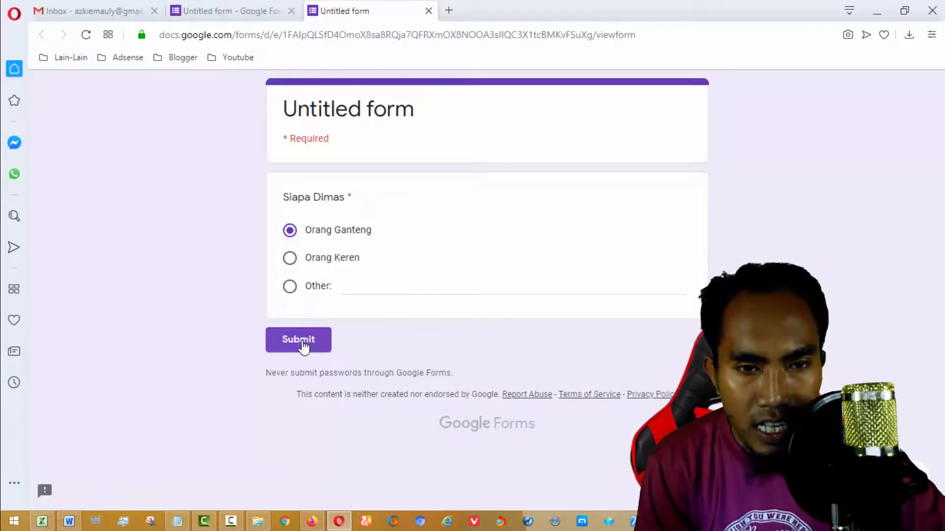
click(290, 261)
click(294, 347)
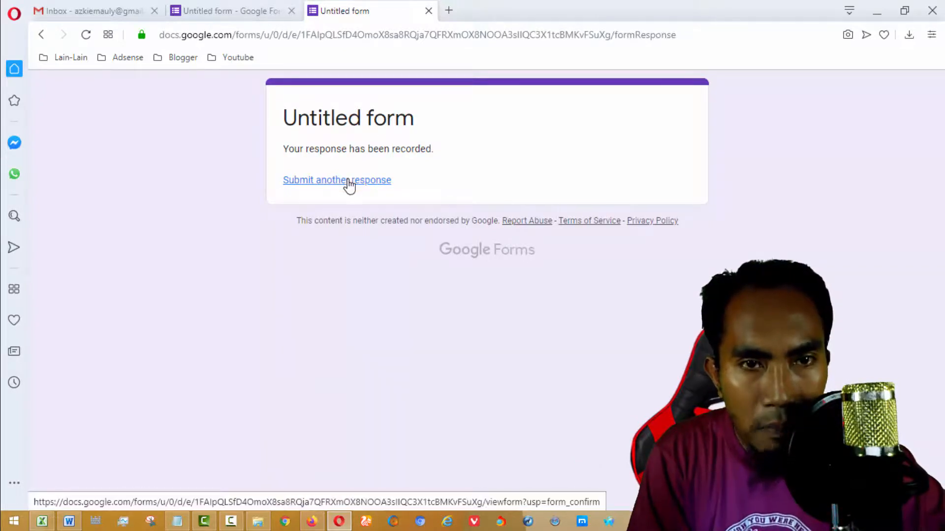
click(428, 10)
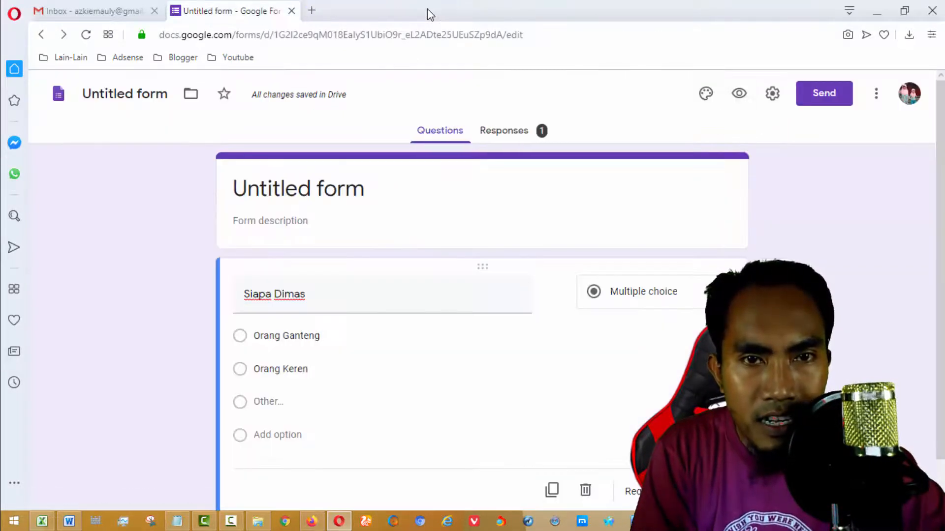
- Look through the response summary and the individual response, and delete that test response
click(528, 132)
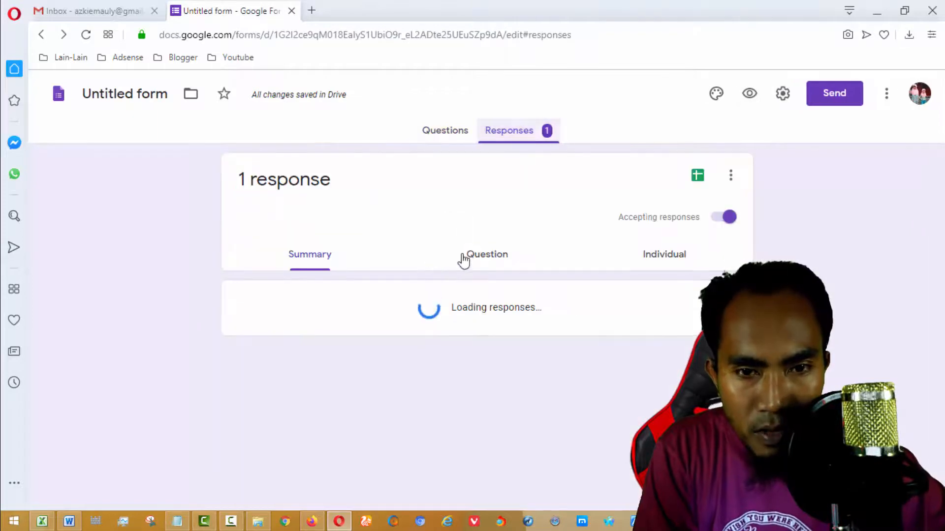
scroll(721, 275, down, 1)
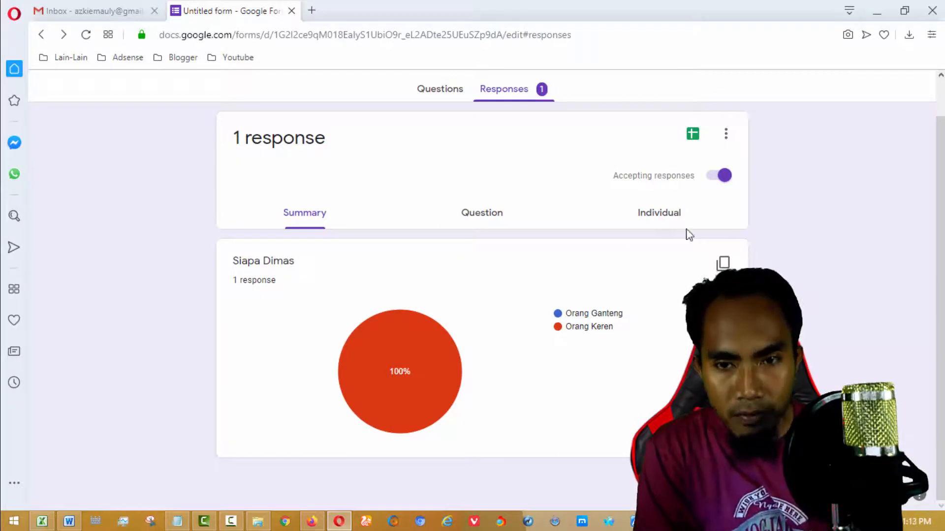
click(665, 215)
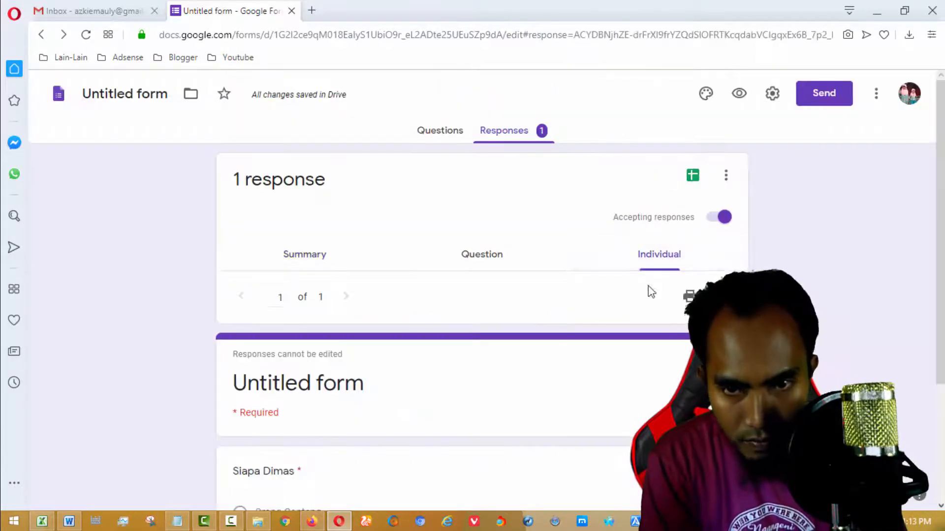
click(722, 296)
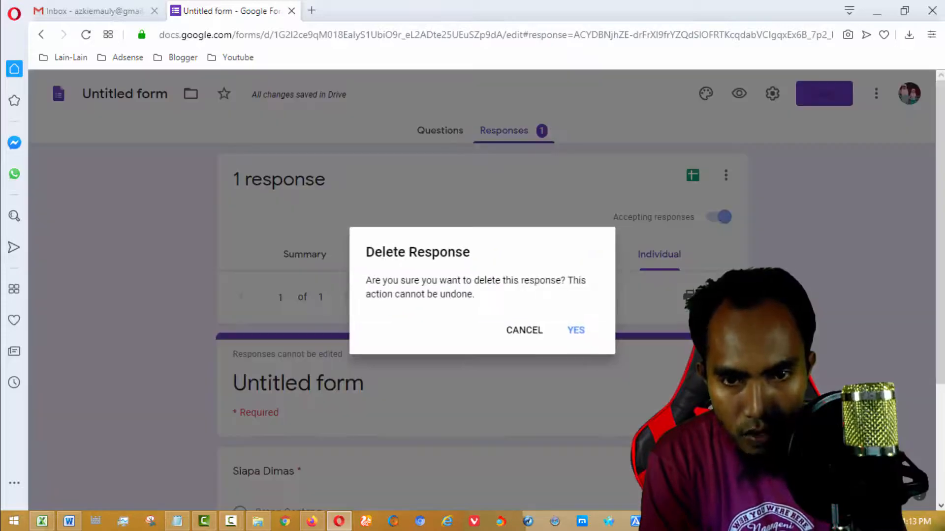
click(585, 331)
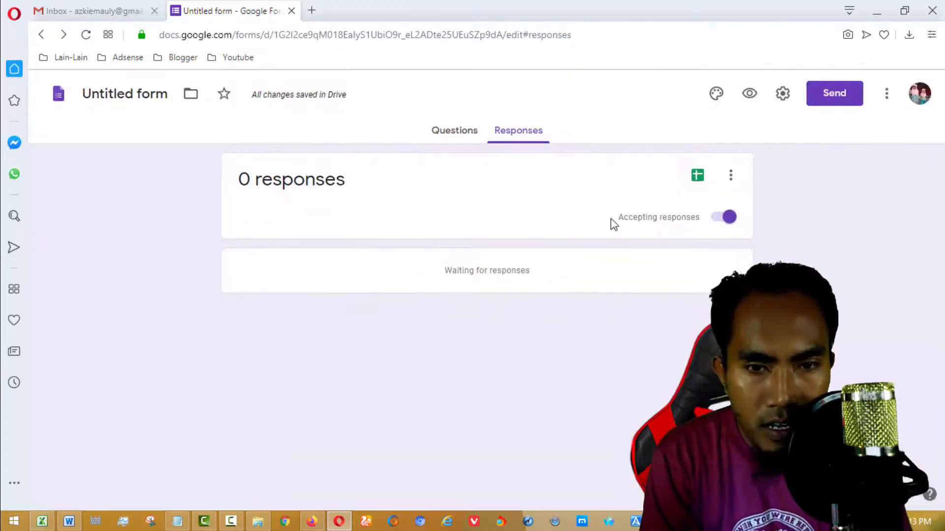
- Return to the questions, turn on "Make this a quiz" in the form's quiz settings and save
click(456, 136)
click(771, 94)
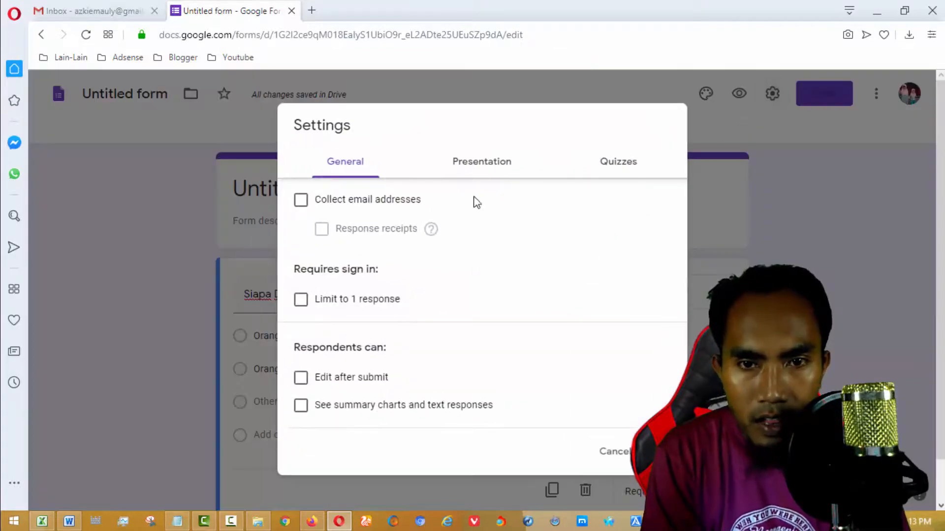
click(613, 167)
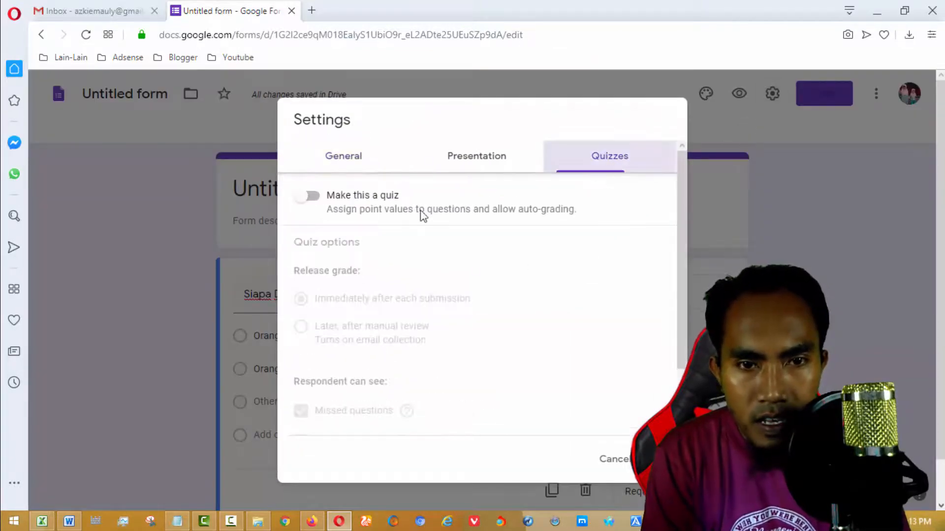
click(311, 197)
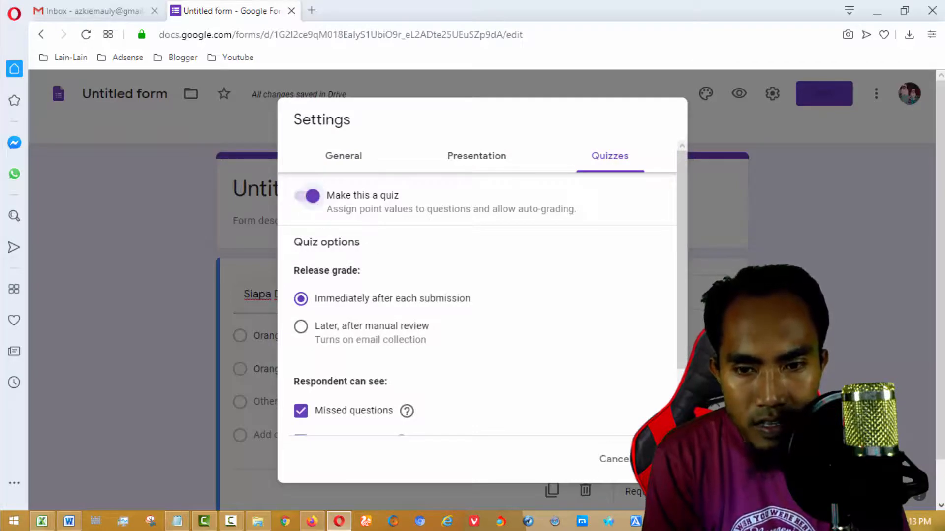
click(659, 459)
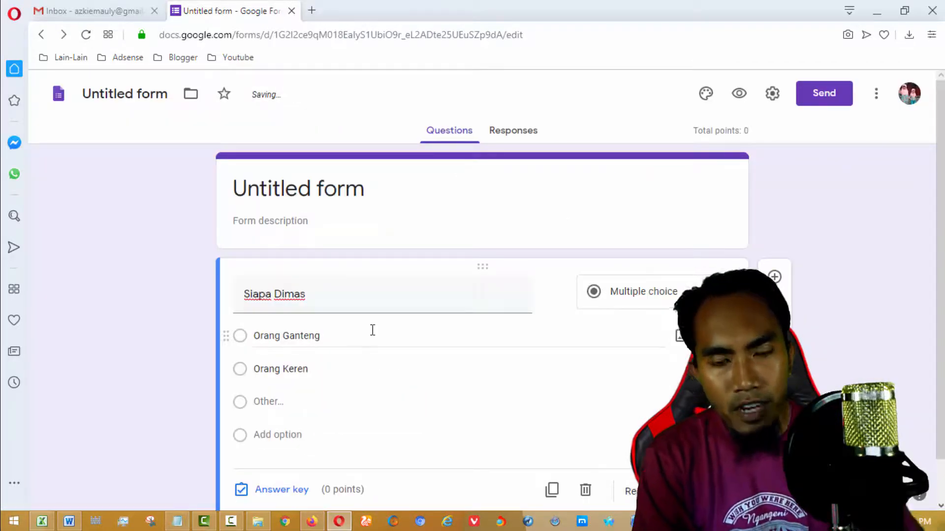
- Look over the question card, review the form's quiz settings again and leave them without saving
scroll(928, 278, down, 1)
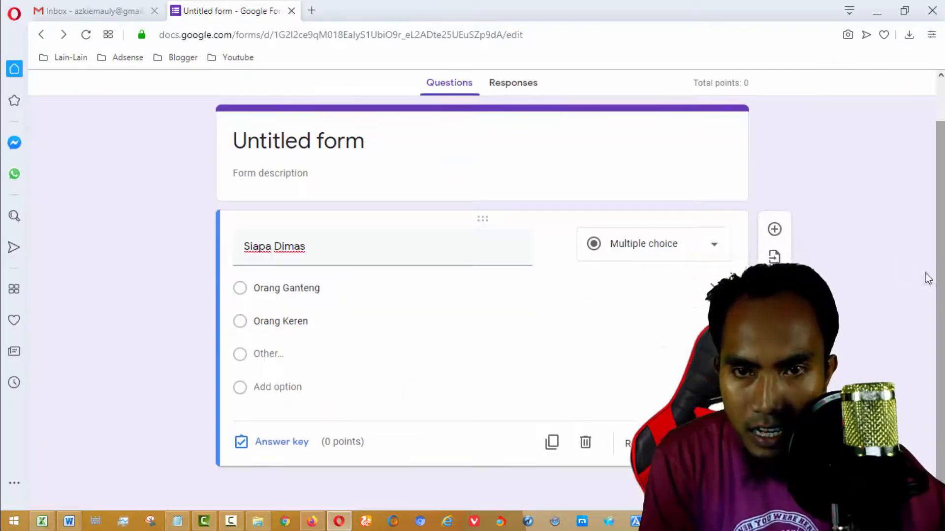
scroll(814, 138, up, 1)
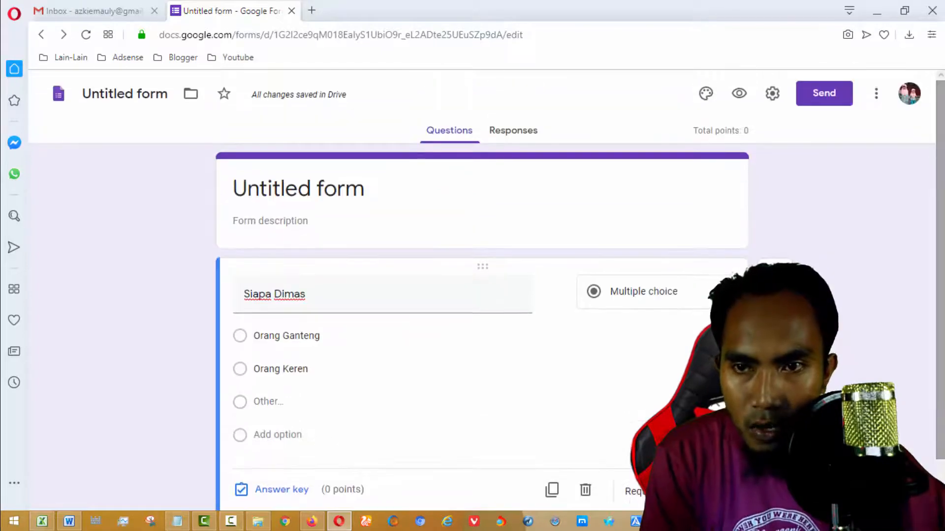
click(771, 94)
click(632, 159)
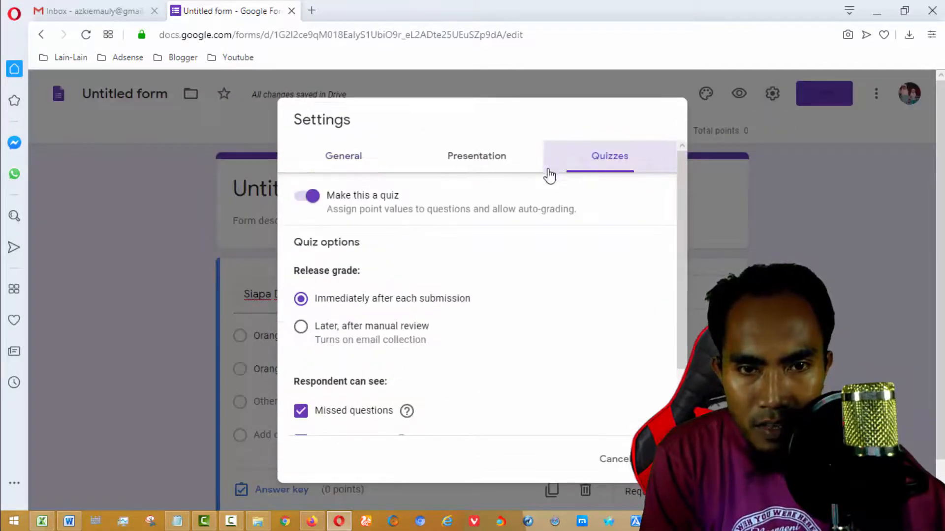
click(613, 461)
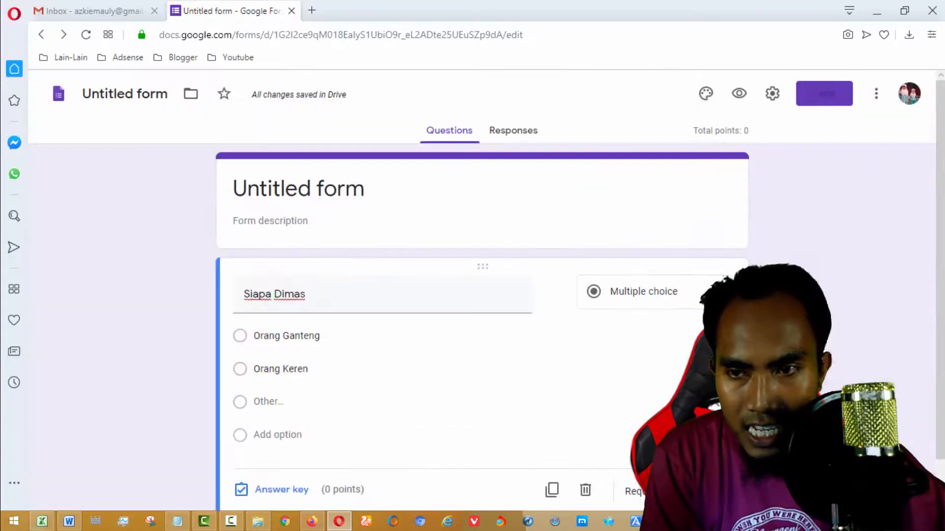
- Mark "Orang Ganteng" as the correct answer in the question's answer key and finish the key
scroll(394, 320, down, 1)
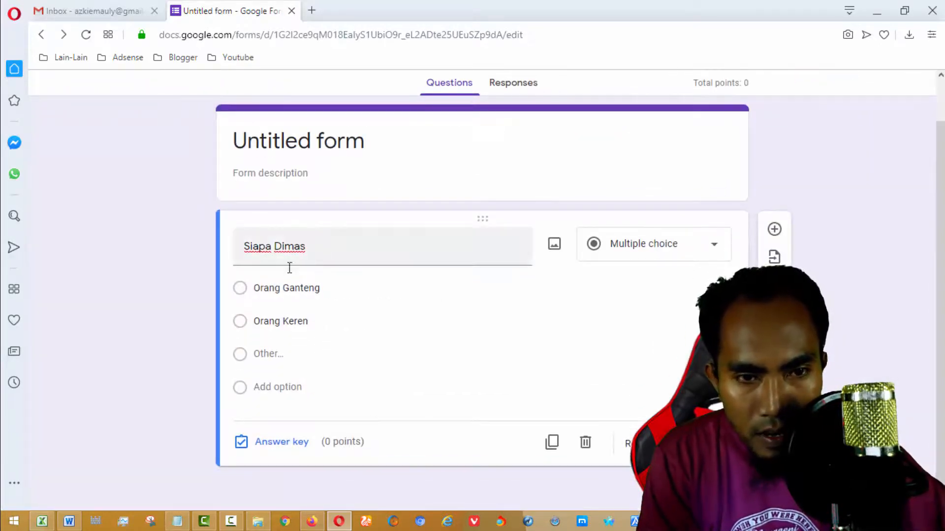
click(275, 442)
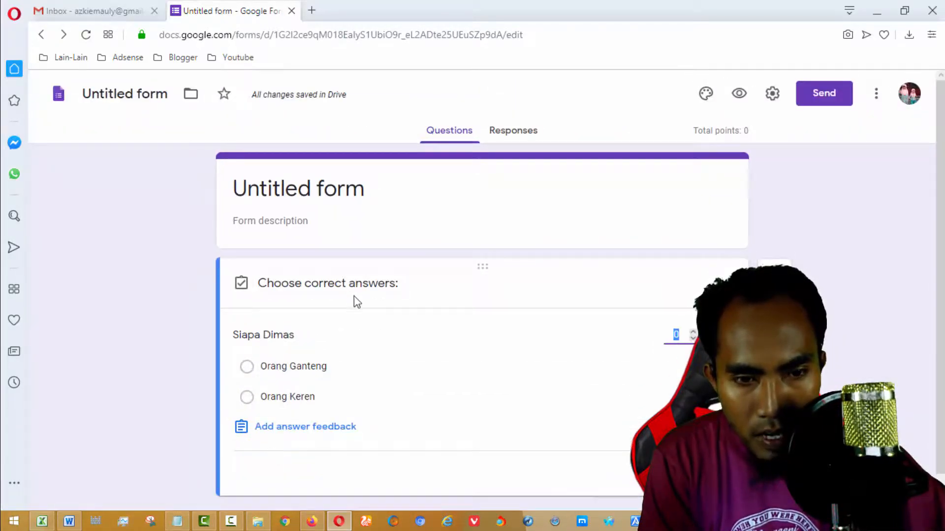
click(247, 367)
scroll(930, 264, down, 1)
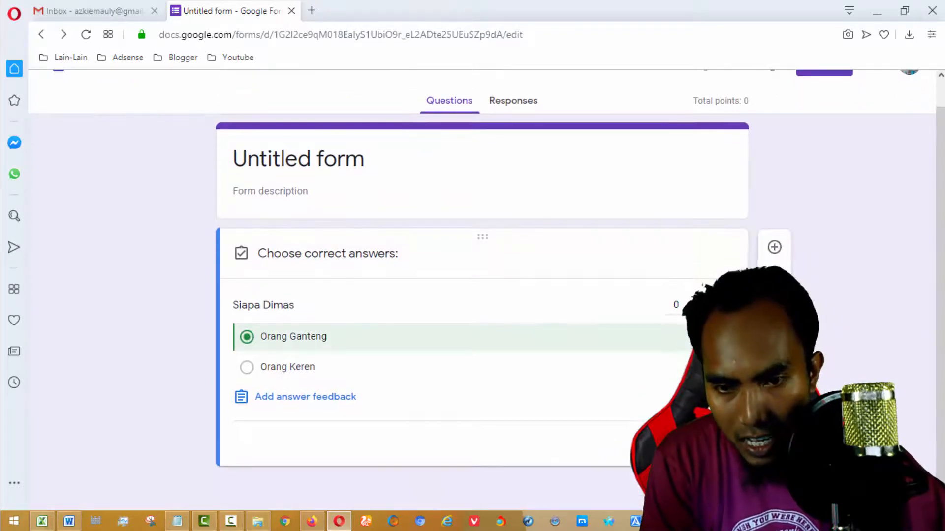
click(717, 444)
- Preview the quiz and submit a test response choosing "Orang Ganteng"
drag(940, 259, 941, 223)
click(738, 95)
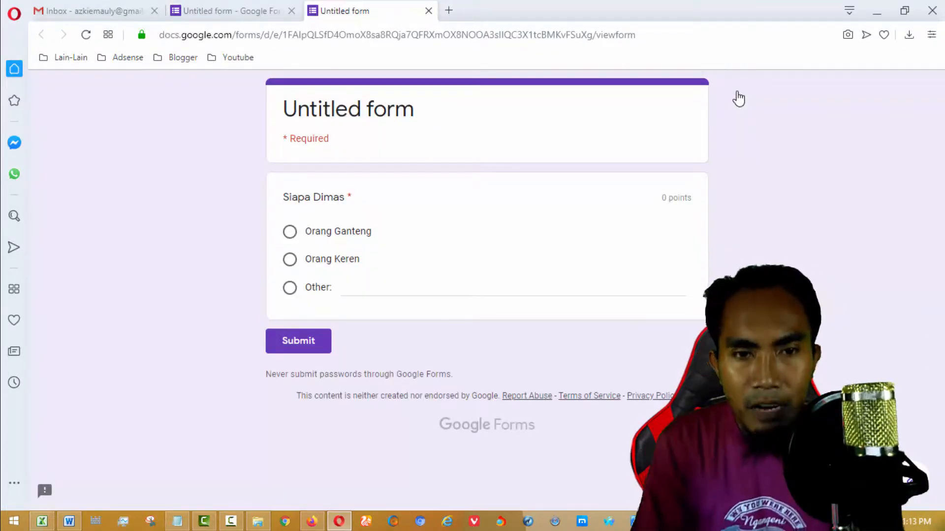
click(290, 231)
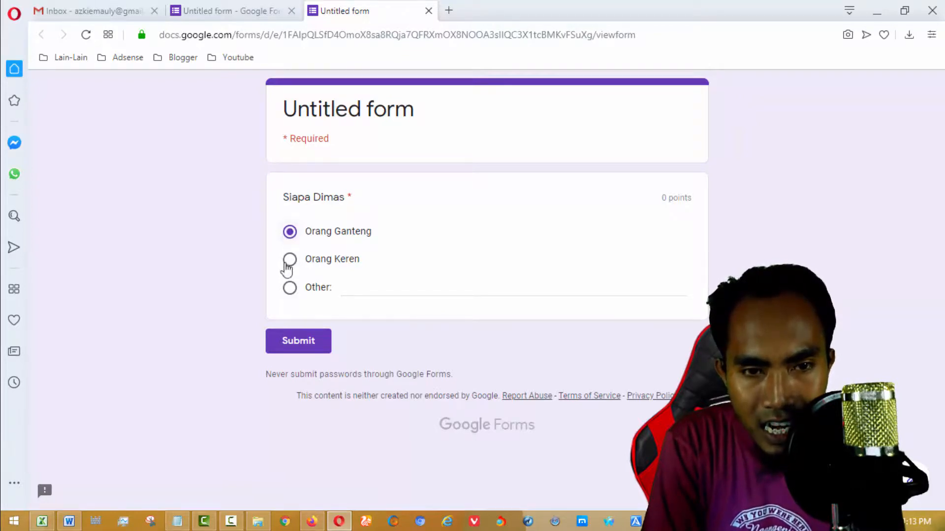
click(298, 342)
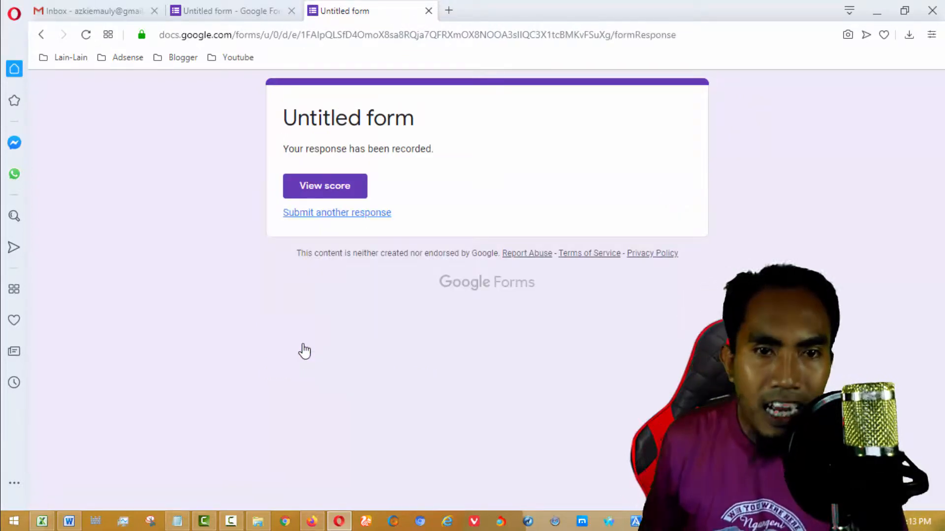
- View the score of the submitted "Orang Ganteng" response and close the score and confirmation pages
click(335, 189)
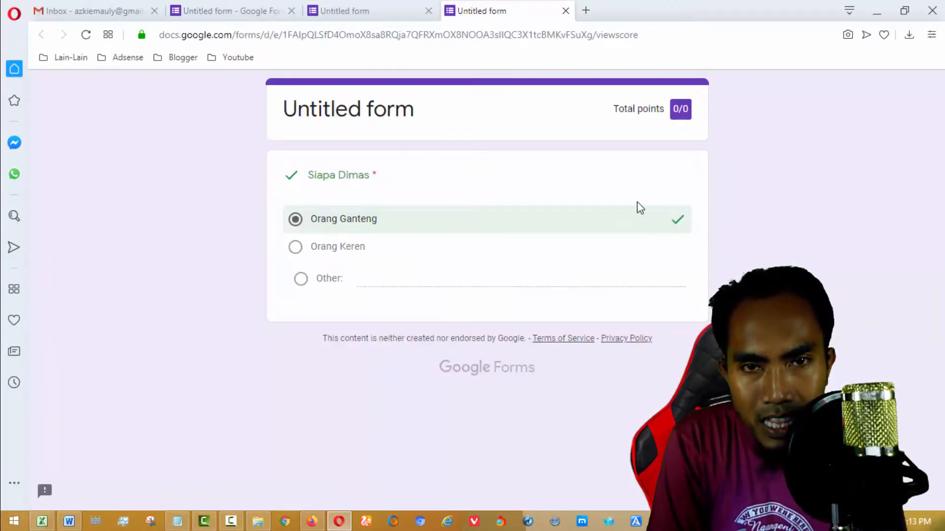
click(565, 11)
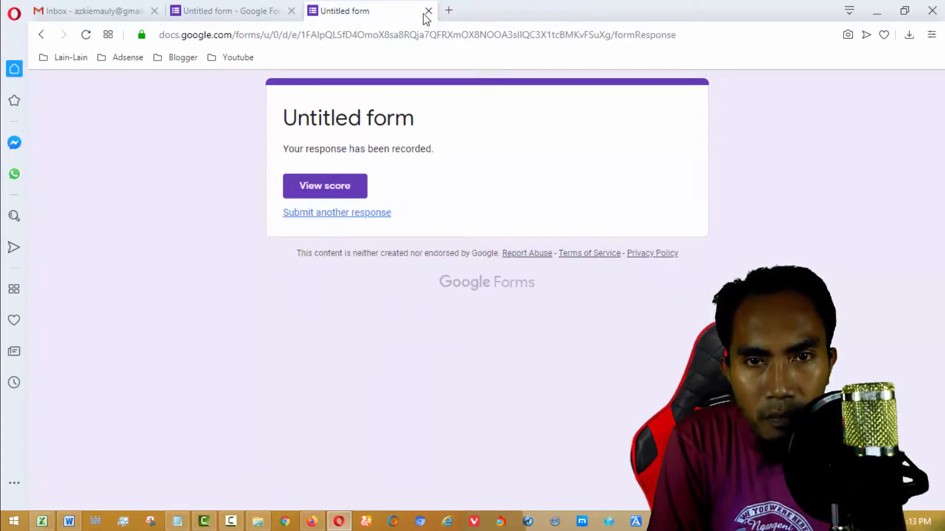
click(428, 11)
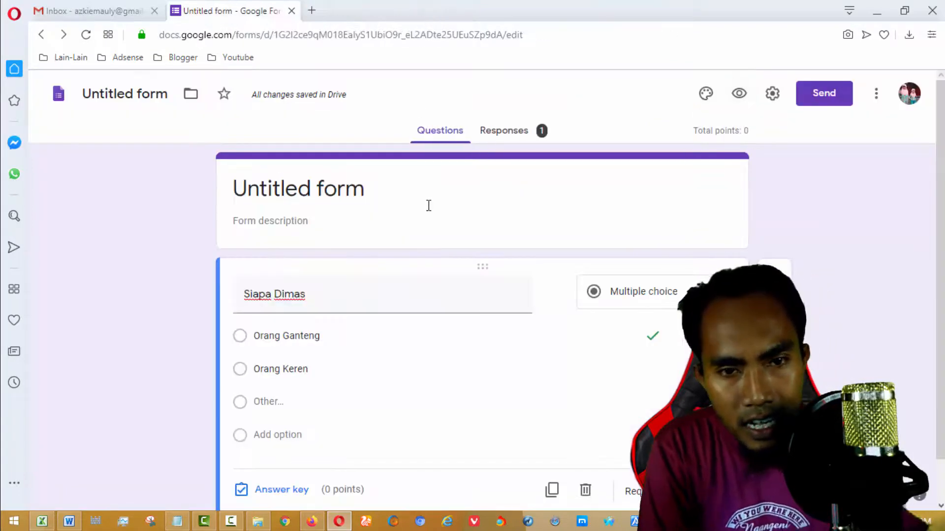
- Look through the response summary and delete the individual "Orang Ganteng" test response from the form
click(511, 135)
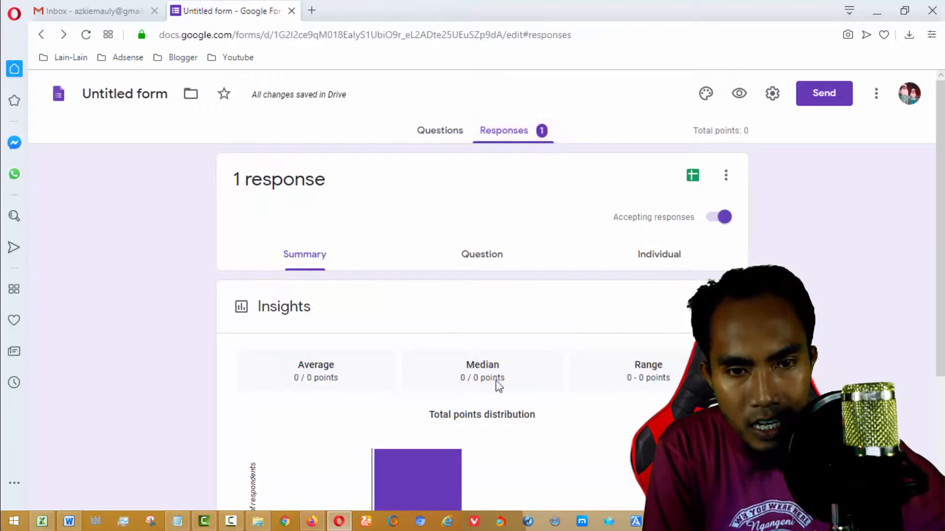
scroll(624, 329, down, 3)
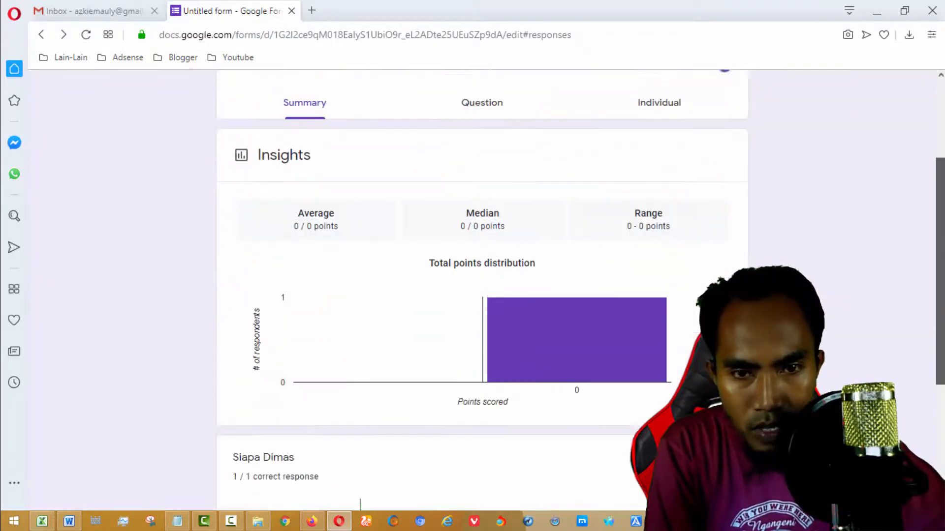
scroll(654, 196, up, 2)
click(654, 191)
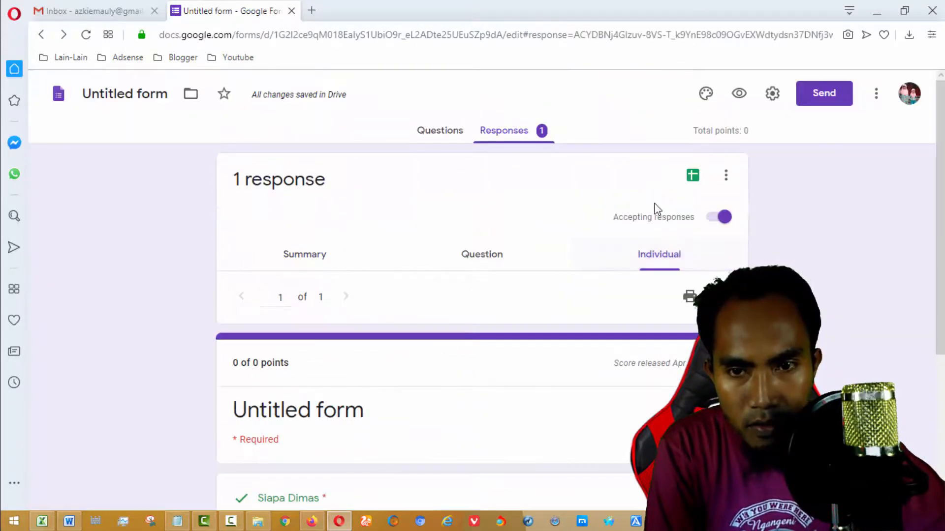
click(716, 296)
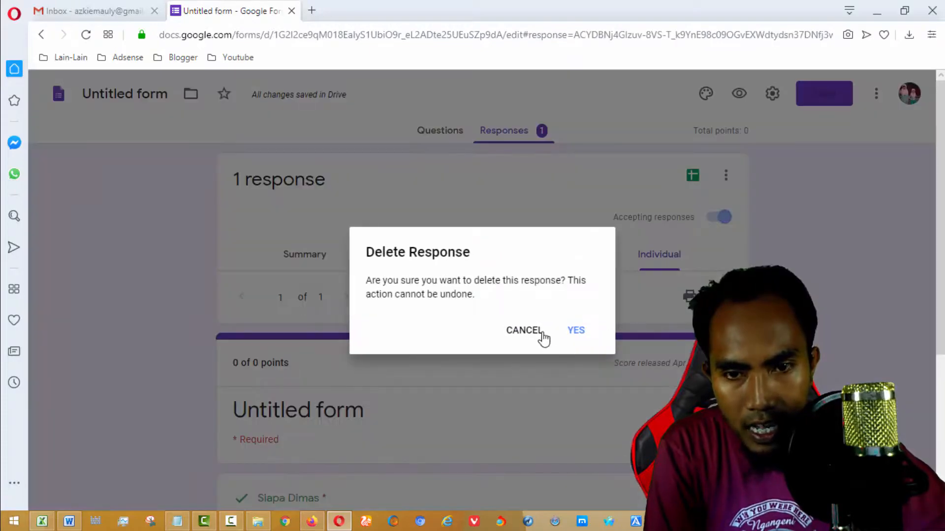
click(567, 332)
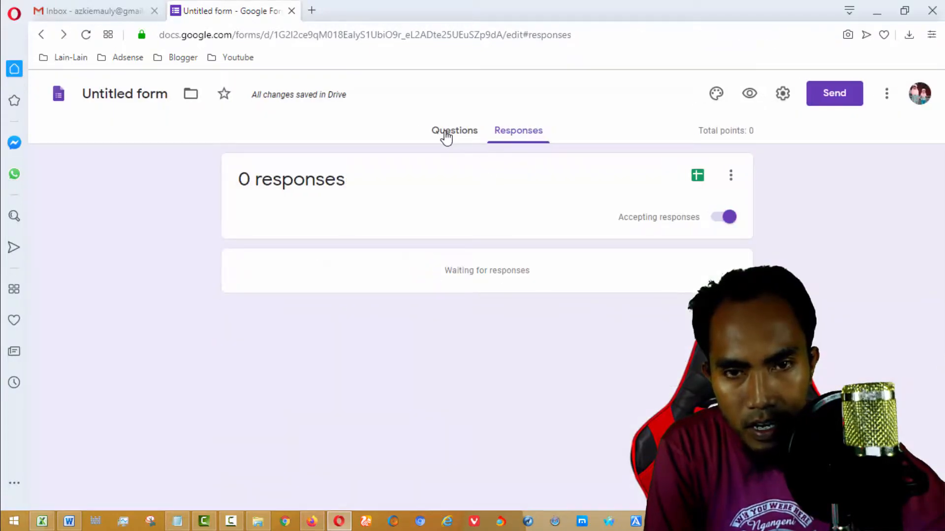
- Return to the questions, preview the quiz and submit a test response choosing "Orang Keren"
click(447, 135)
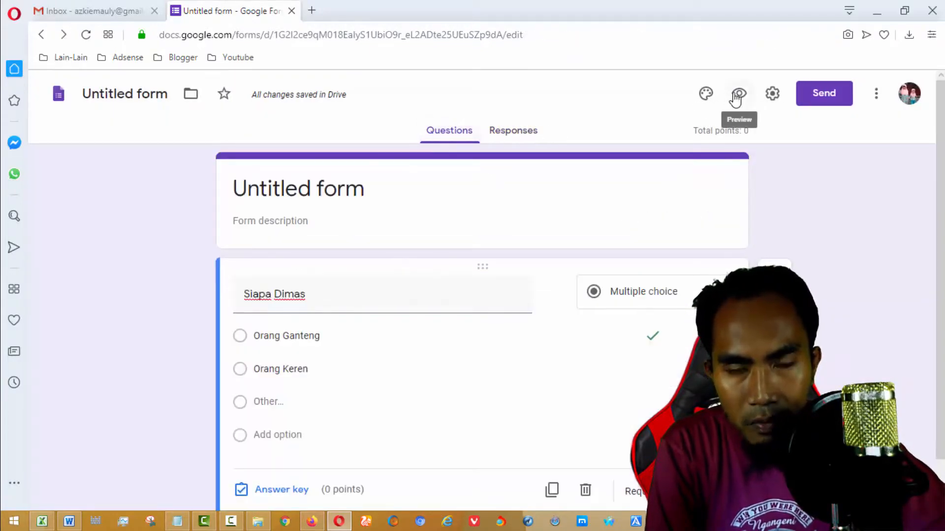
click(737, 96)
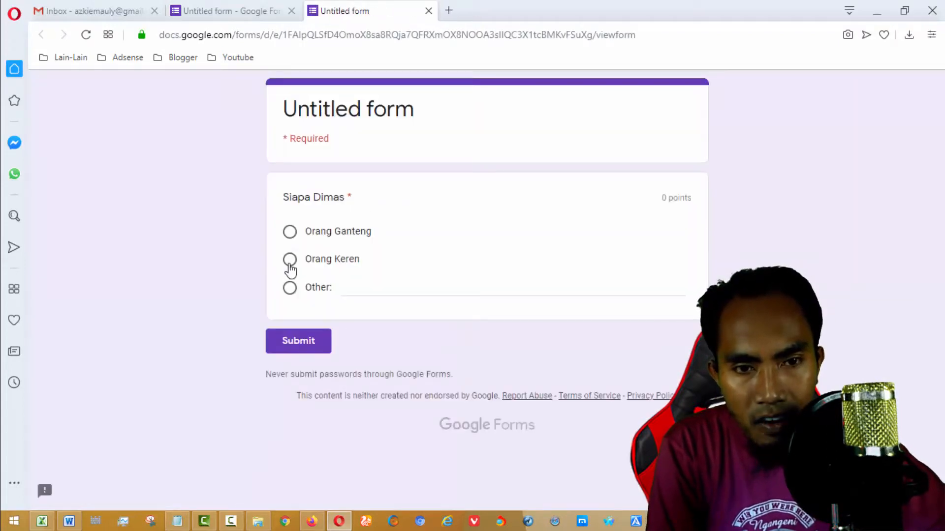
click(290, 261)
click(309, 343)
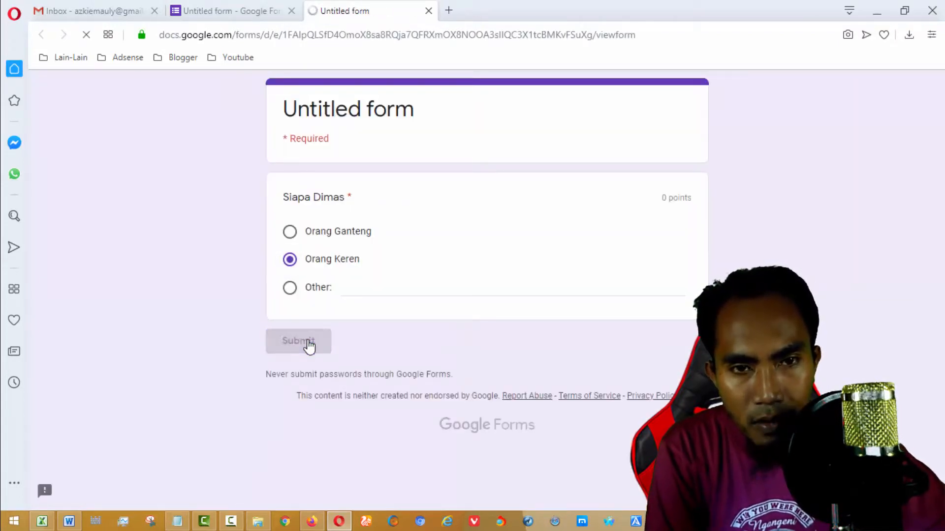
- View the score of the "Orang Keren" response and go back to the form editor, closing the test pages
click(331, 197)
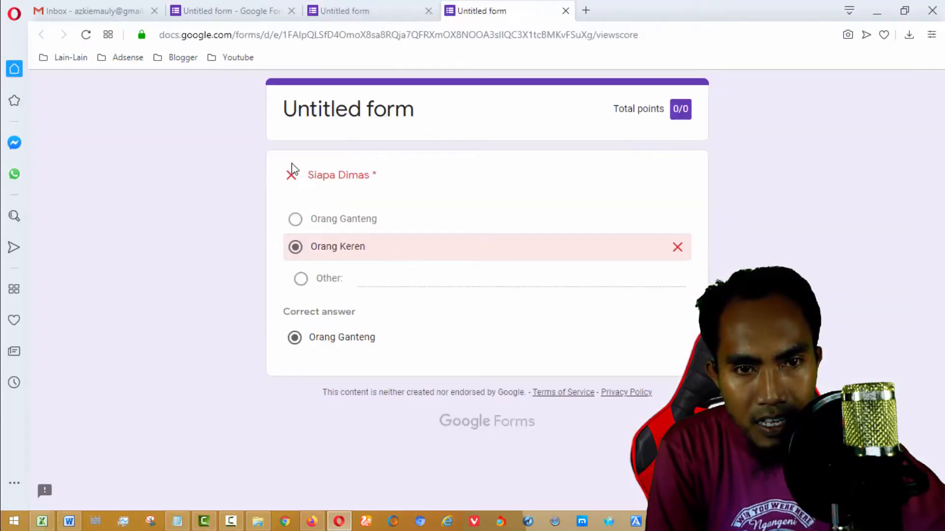
click(565, 11)
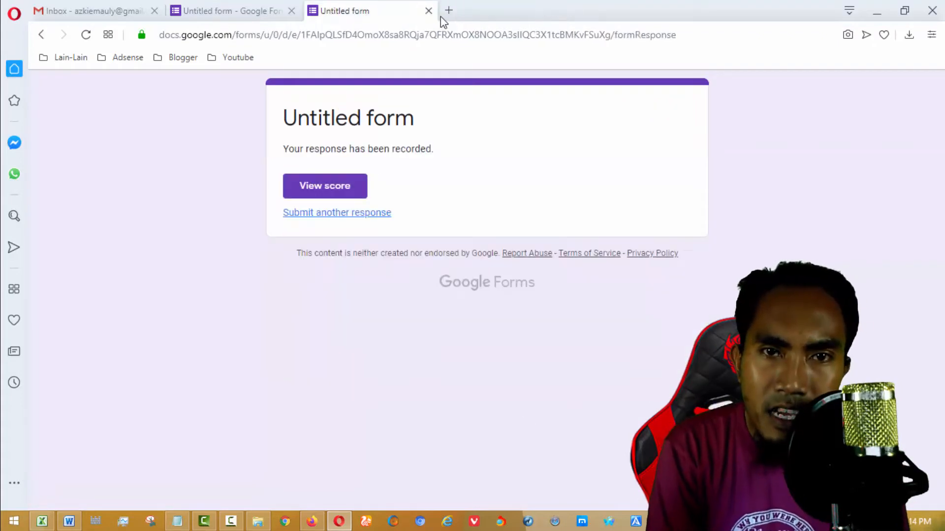
click(429, 11)
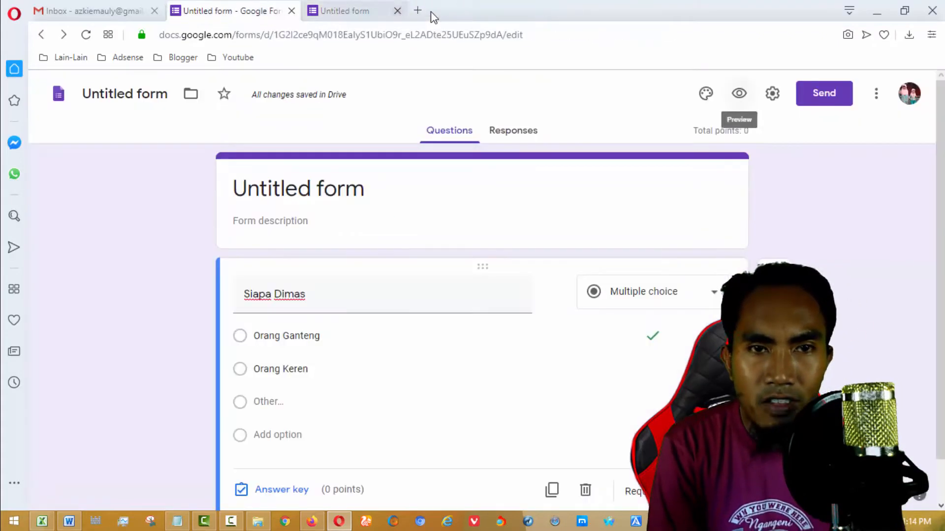
- Open the individual "Orang Keren" test response in the form's responses and delete it
click(507, 136)
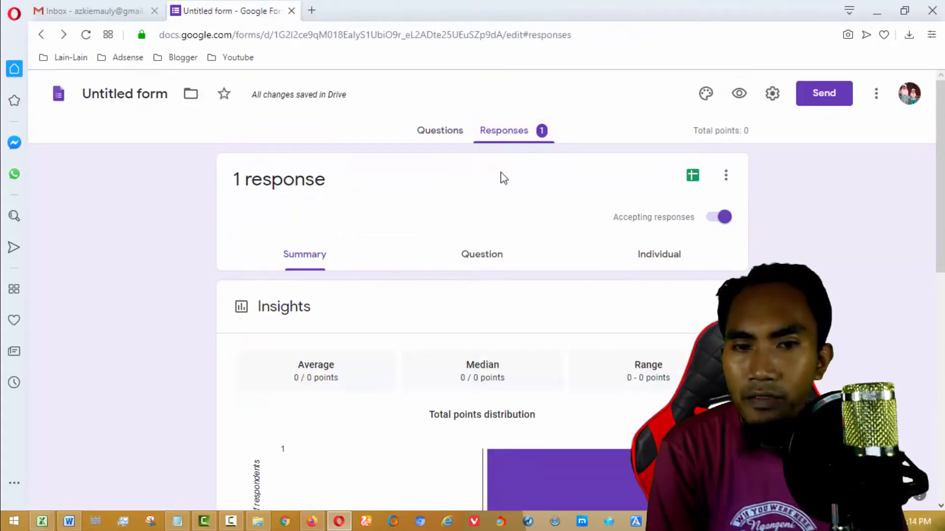
click(660, 256)
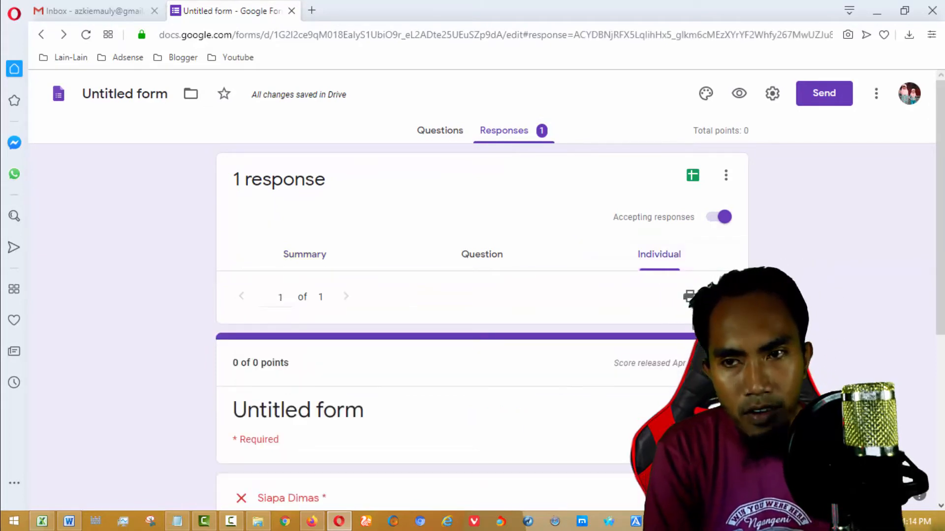
click(712, 296)
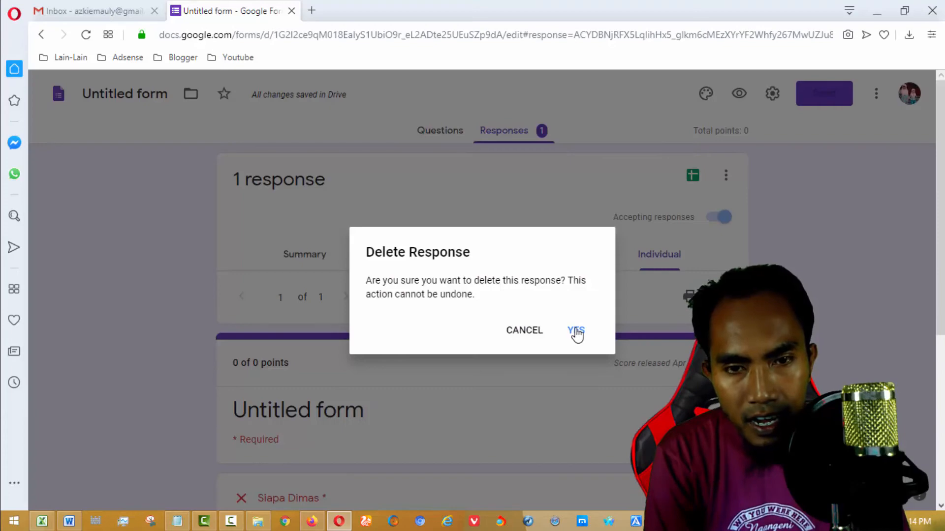
click(572, 331)
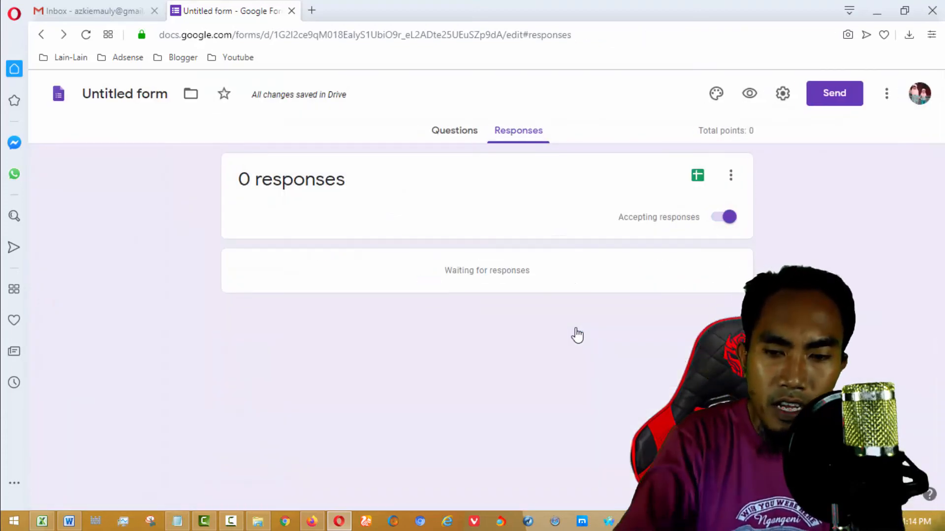